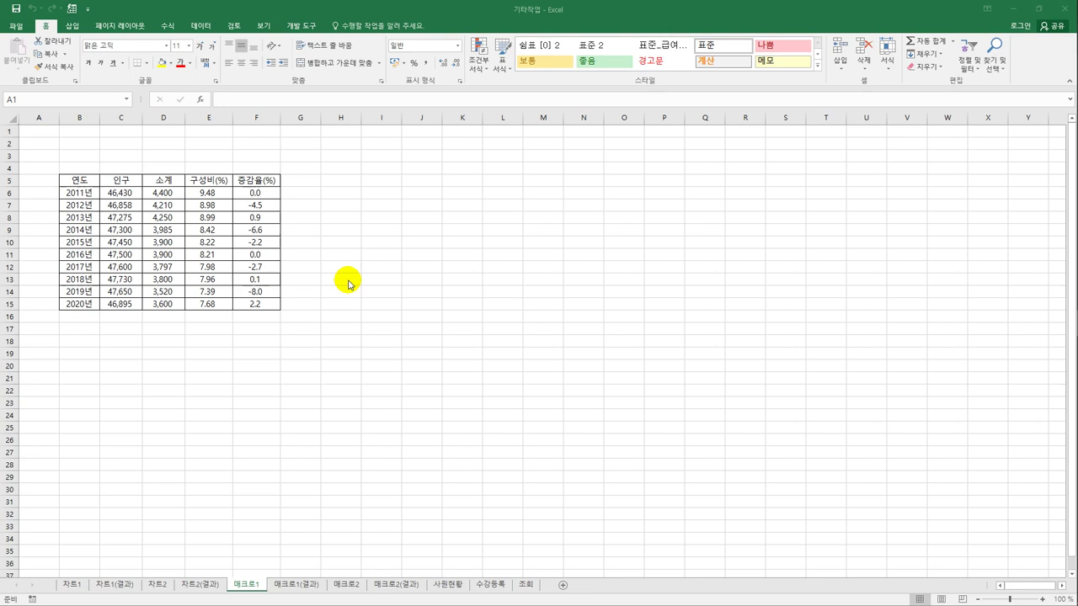
Step: Make sure the 개발 도구 main tab is enabled in Excel's ribbon customization options and apply the settings
click(297, 26)
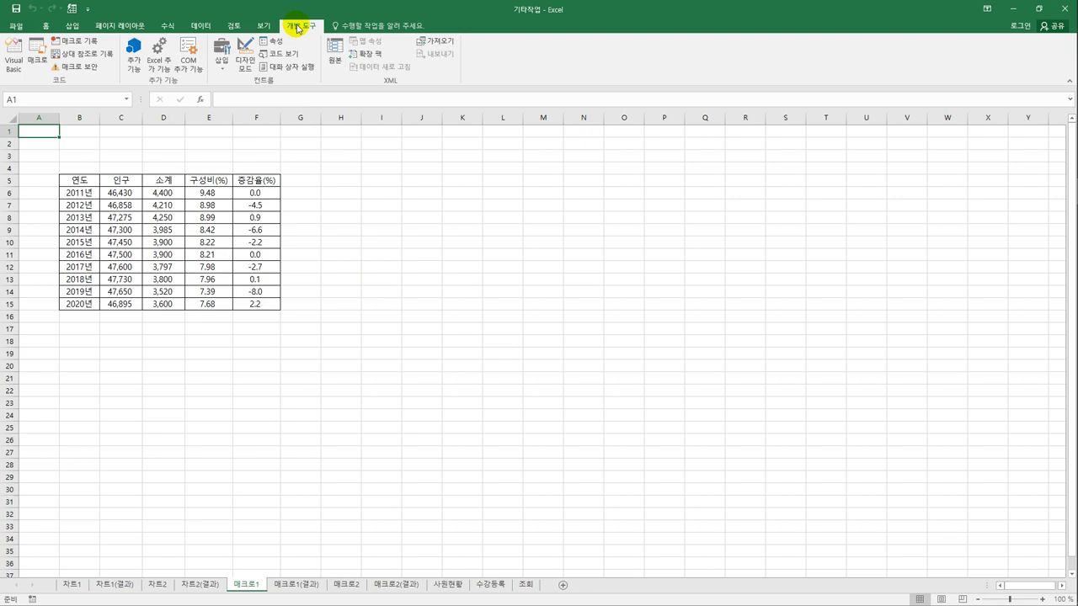
click(16, 26)
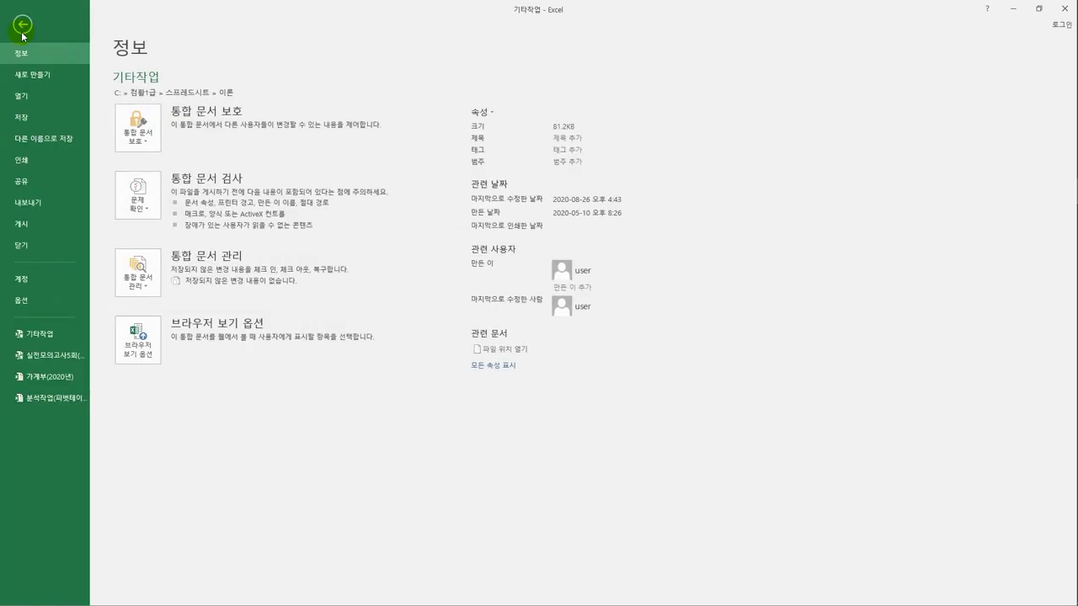
click(36, 303)
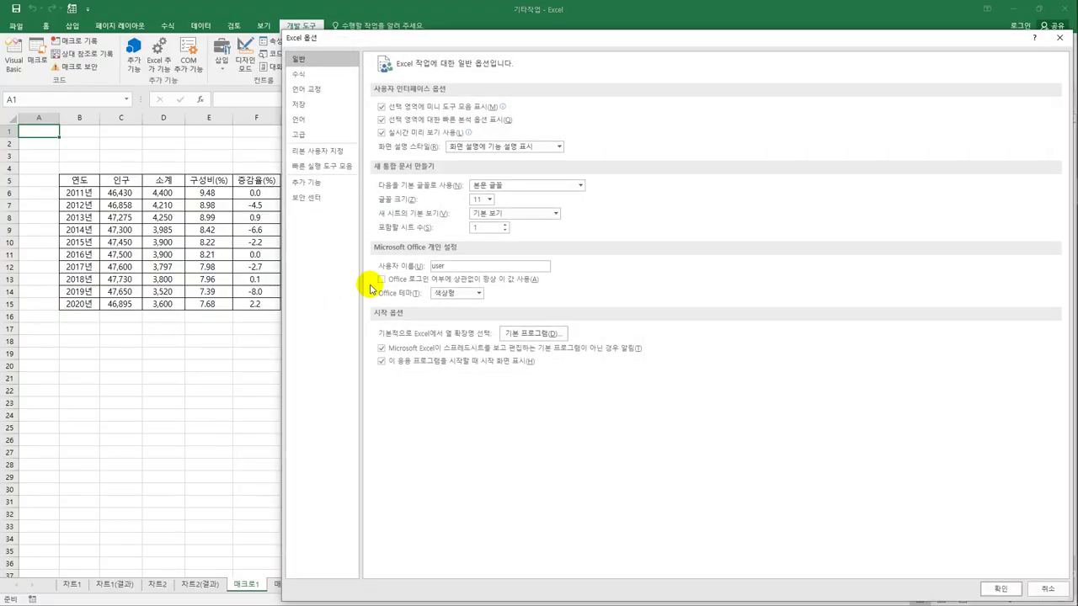
drag(330, 35, 313, 25)
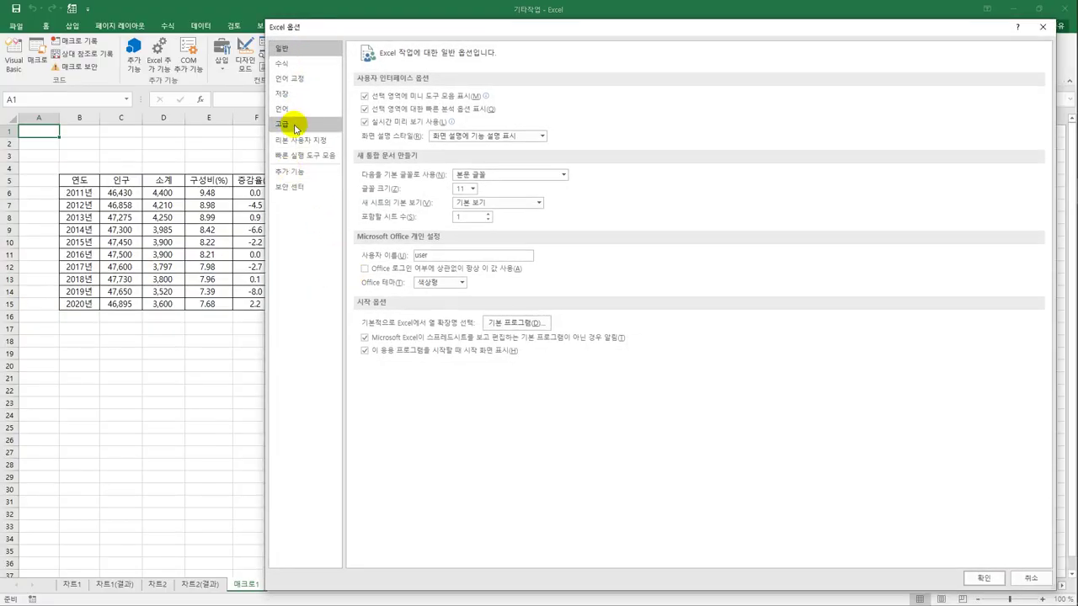
click(297, 147)
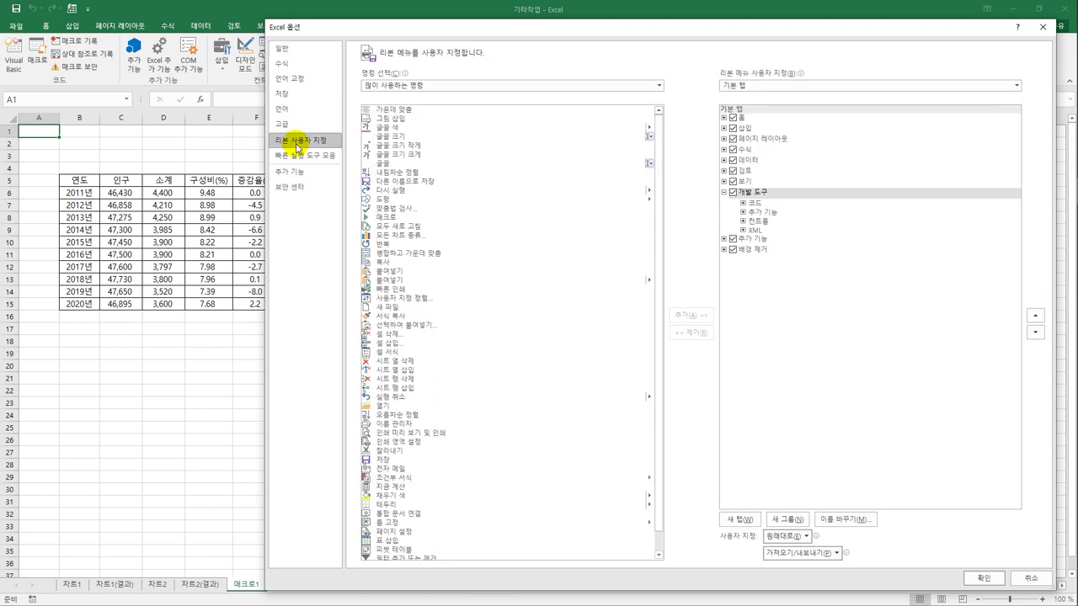
click(733, 194)
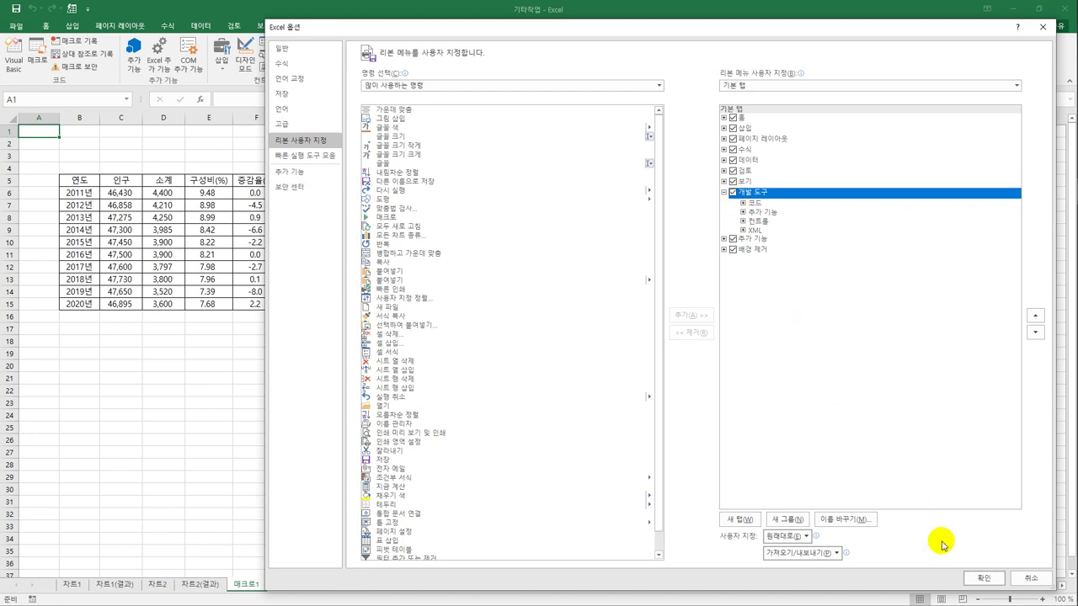
click(972, 577)
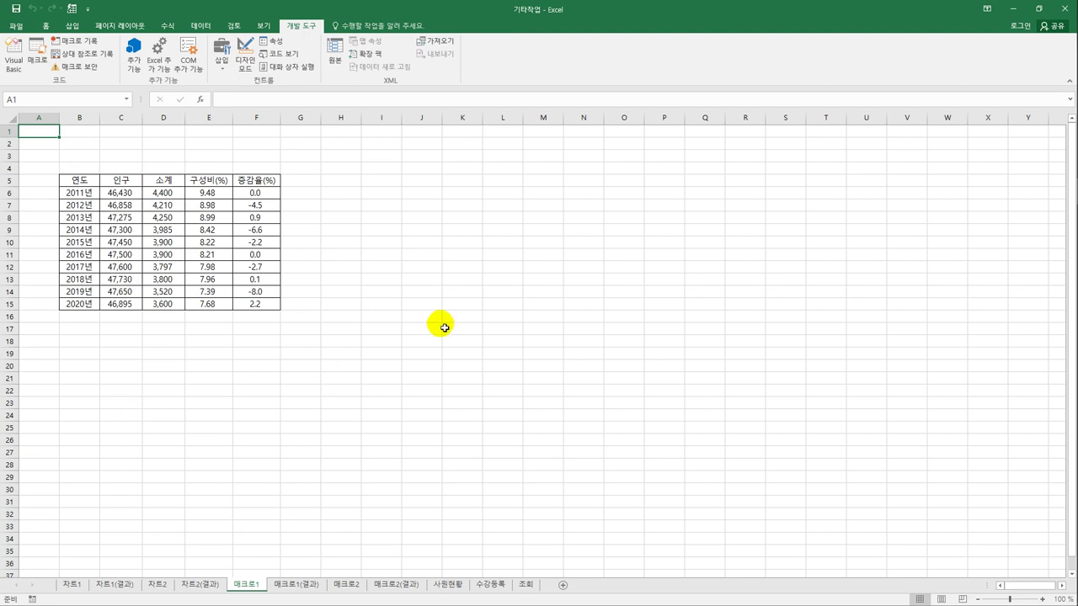
click(432, 246)
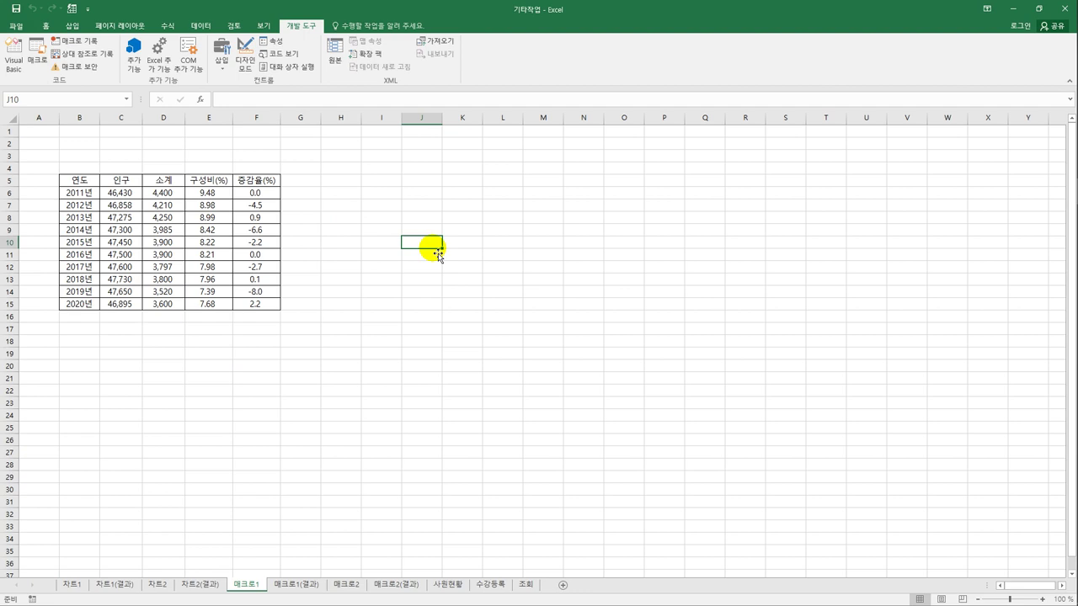
drag(263, 194, 275, 310)
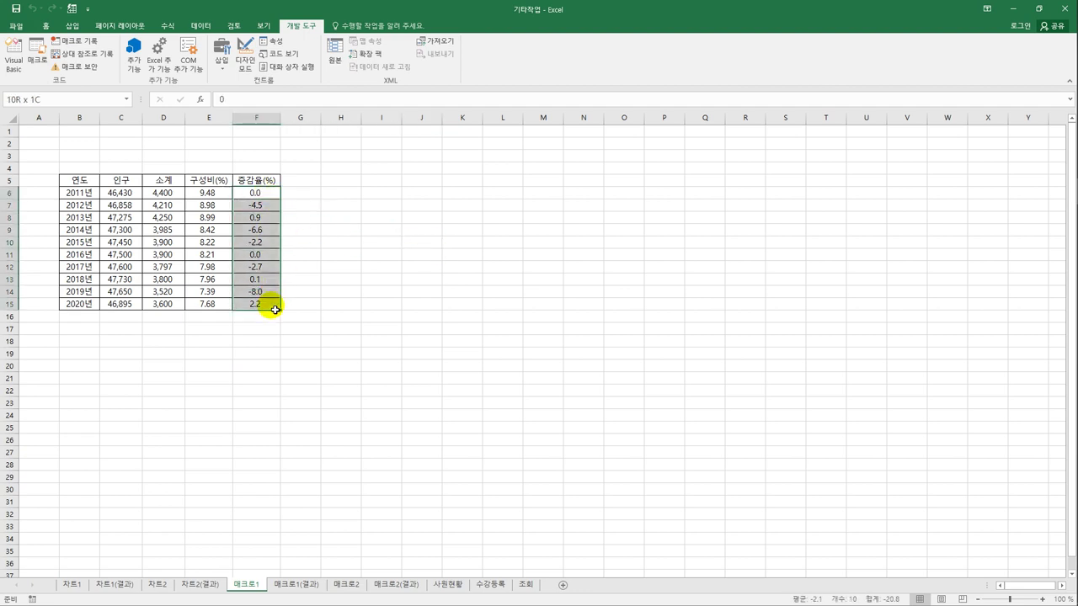
Step: From an empty cell outside the table, start recording a macro named 서식적용 stored in the current workbook
click(414, 224)
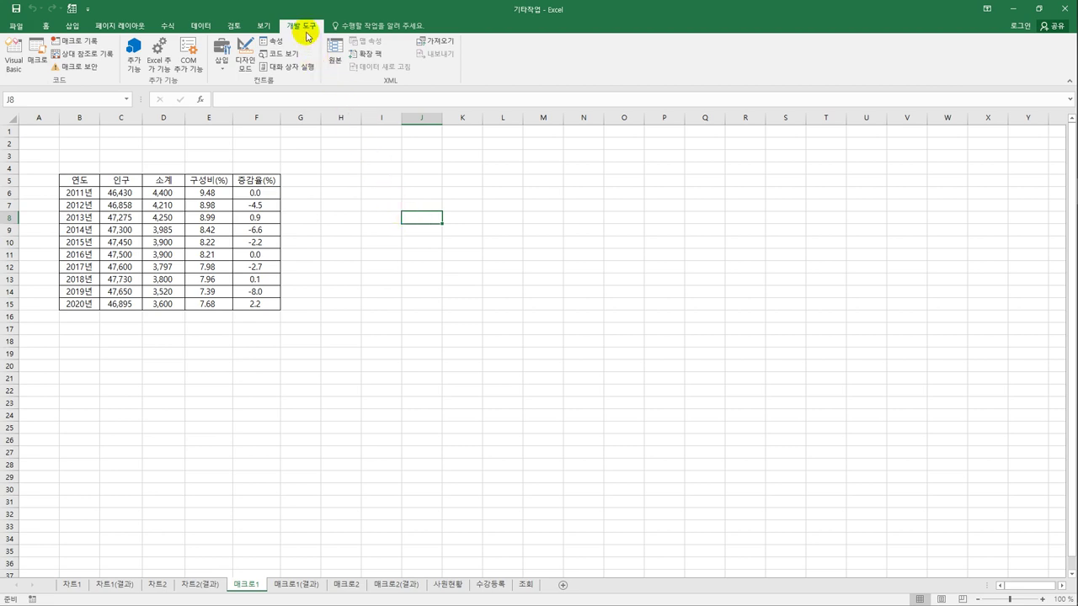
click(84, 44)
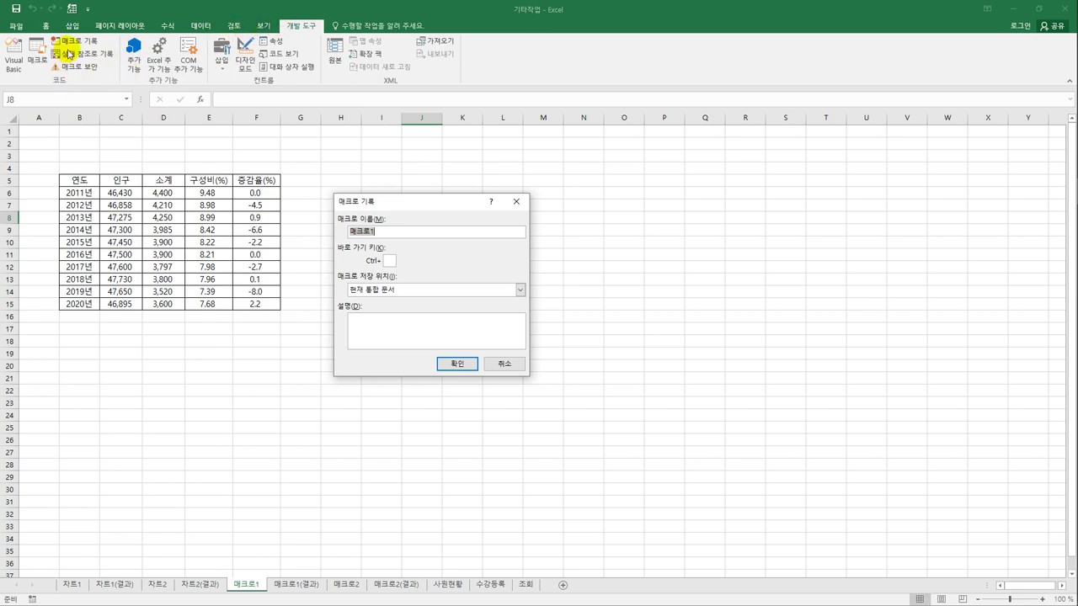
drag(418, 208, 529, 182)
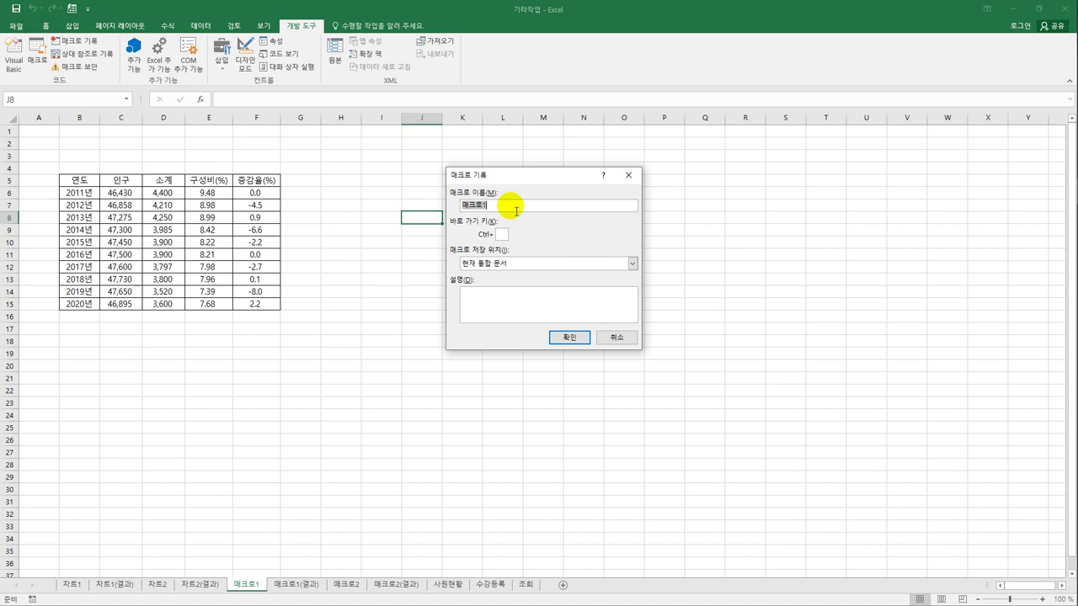
key(BackSpace)
text(서식적용)
click(565, 338)
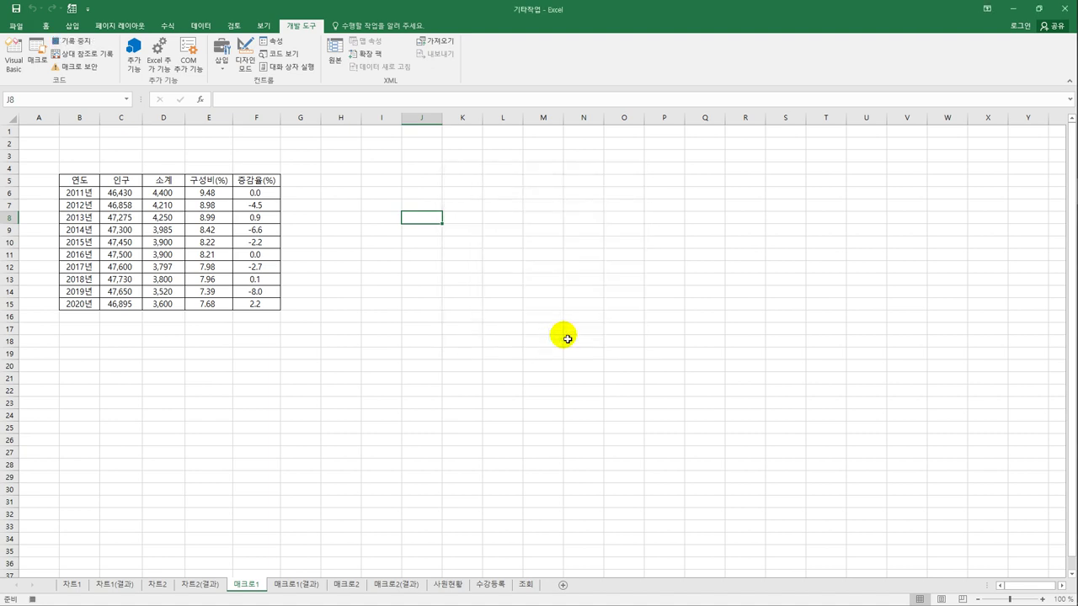
Step: Open the cell format settings for the 증감율(%) values in F6:F15
click(66, 52)
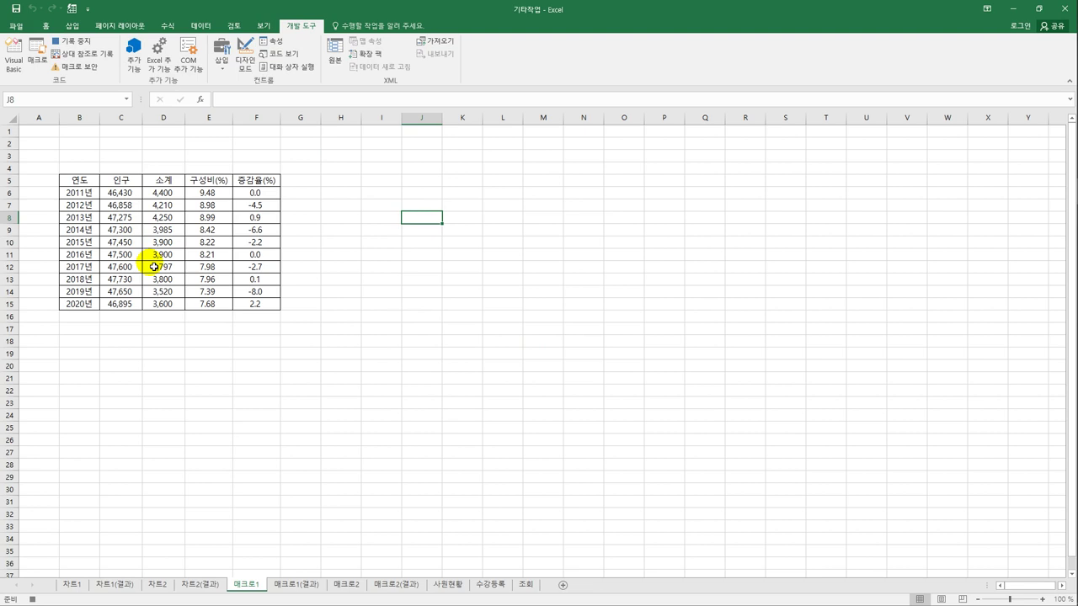
click(253, 195)
drag(254, 195, 267, 309)
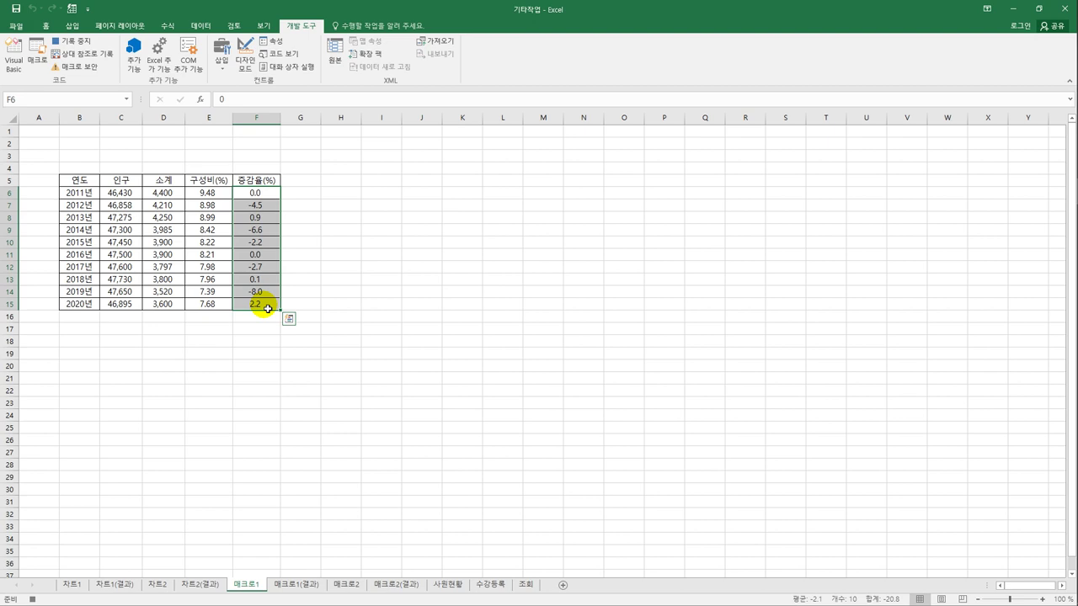
right_click(273, 192)
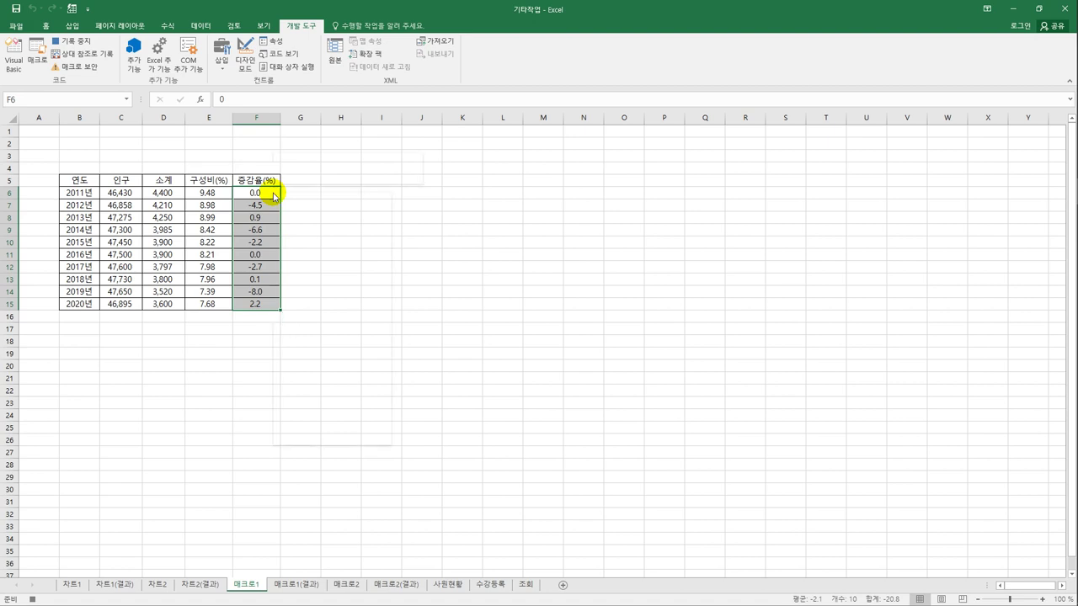
click(349, 382)
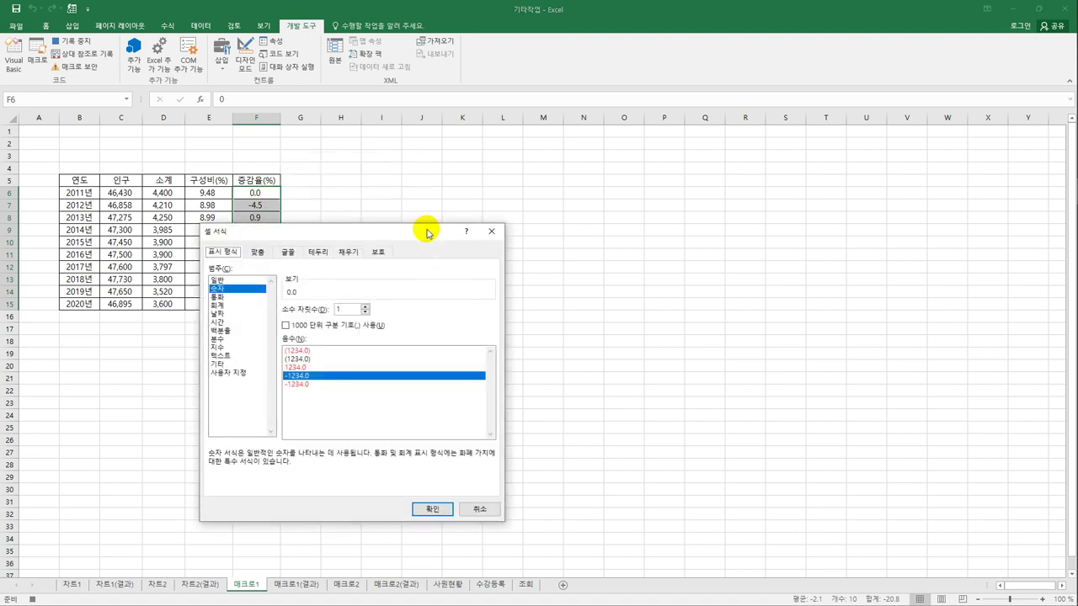
drag(426, 230, 649, 165)
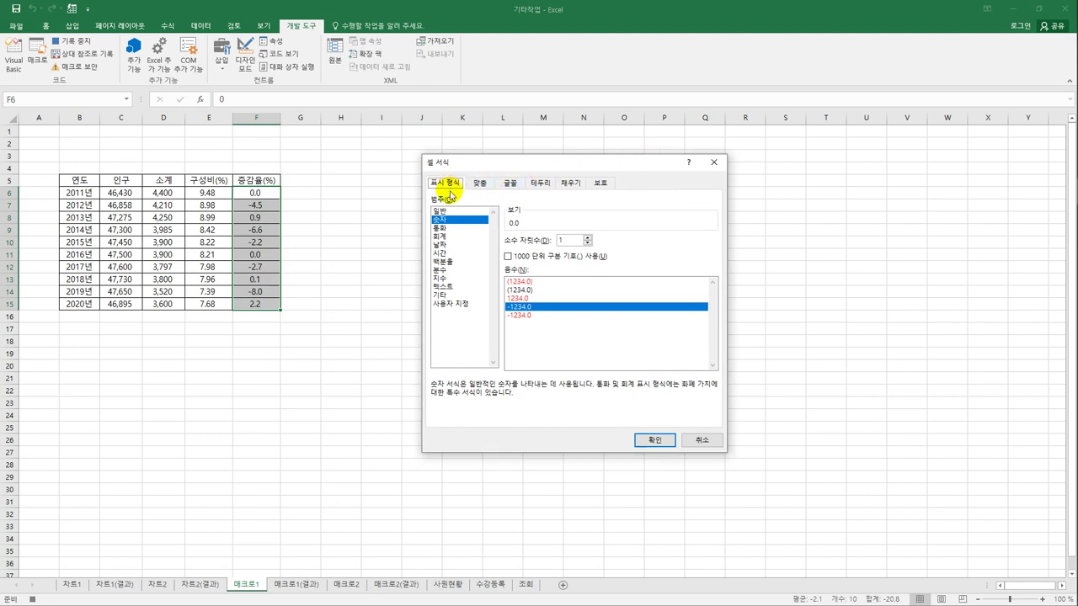
Step: Choose the 사용자 지정 number category and enter the placeholder format 양수;음수;0
click(452, 305)
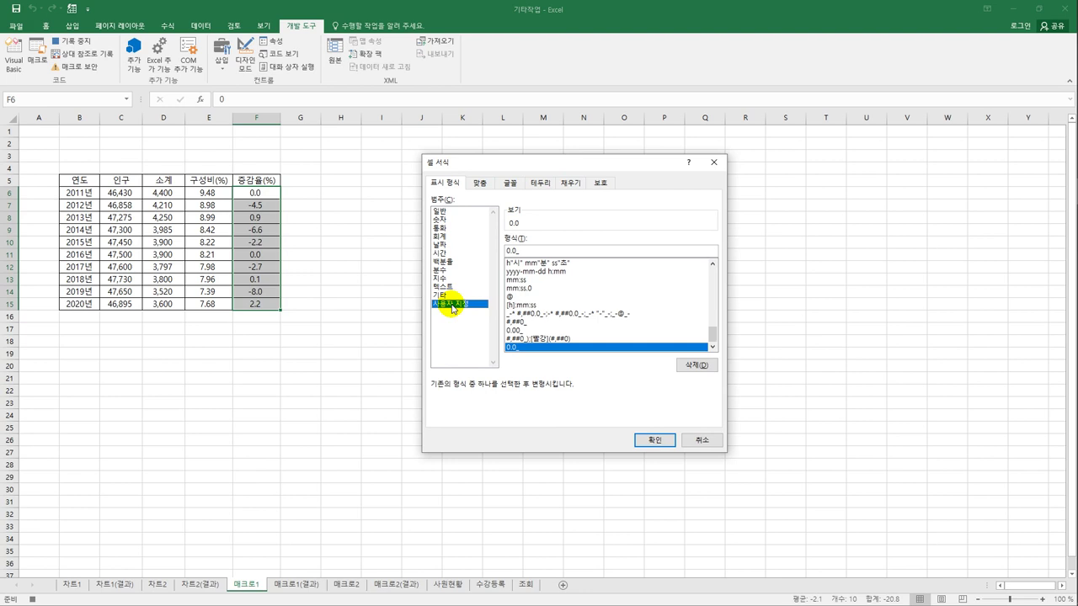
drag(534, 251, 502, 251)
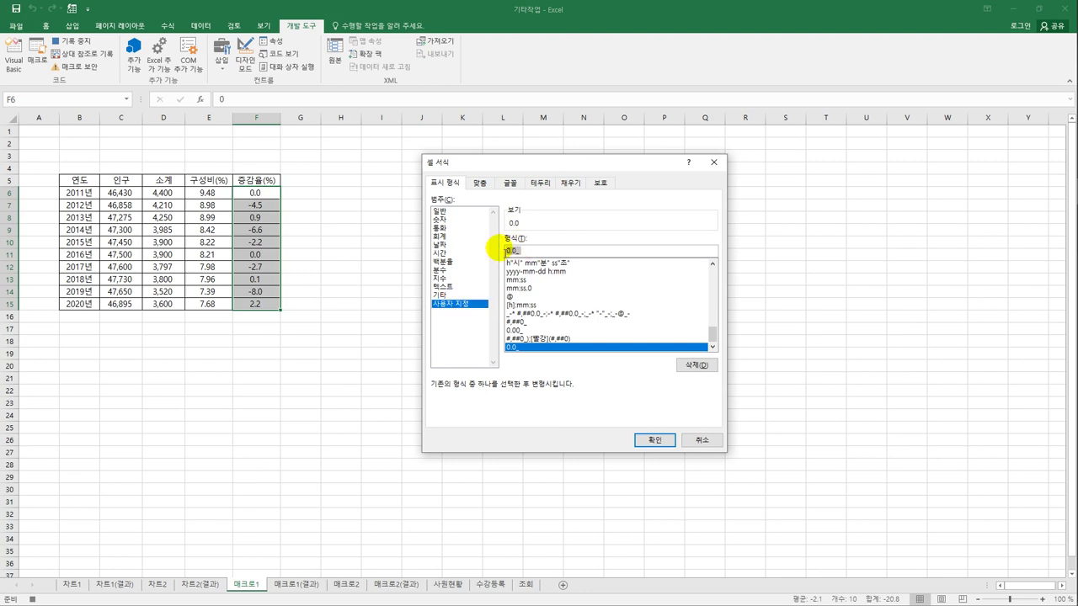
text(양수)
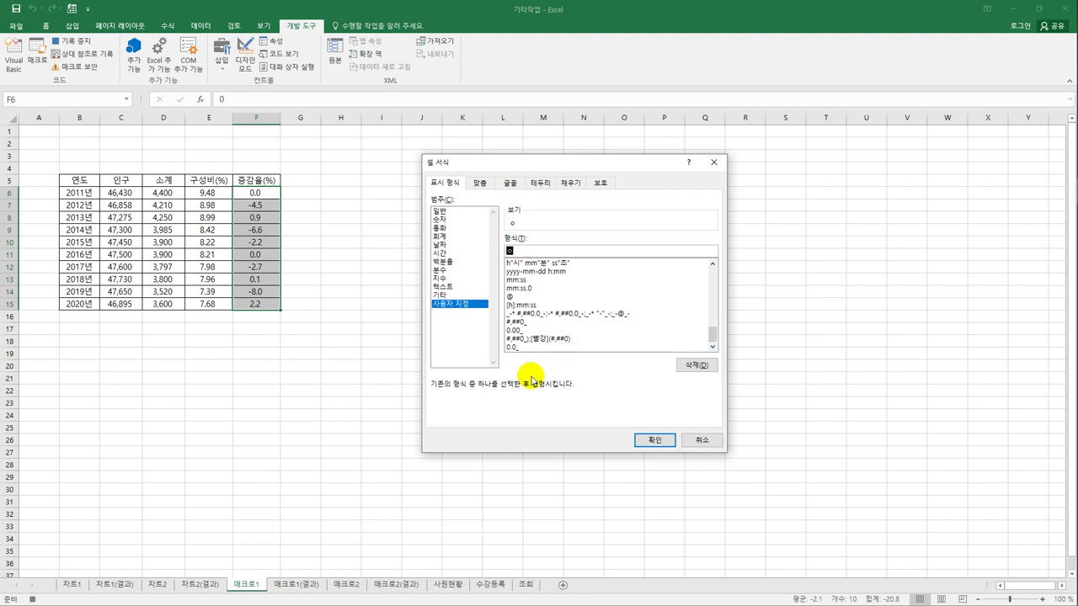
text(;음수;0)
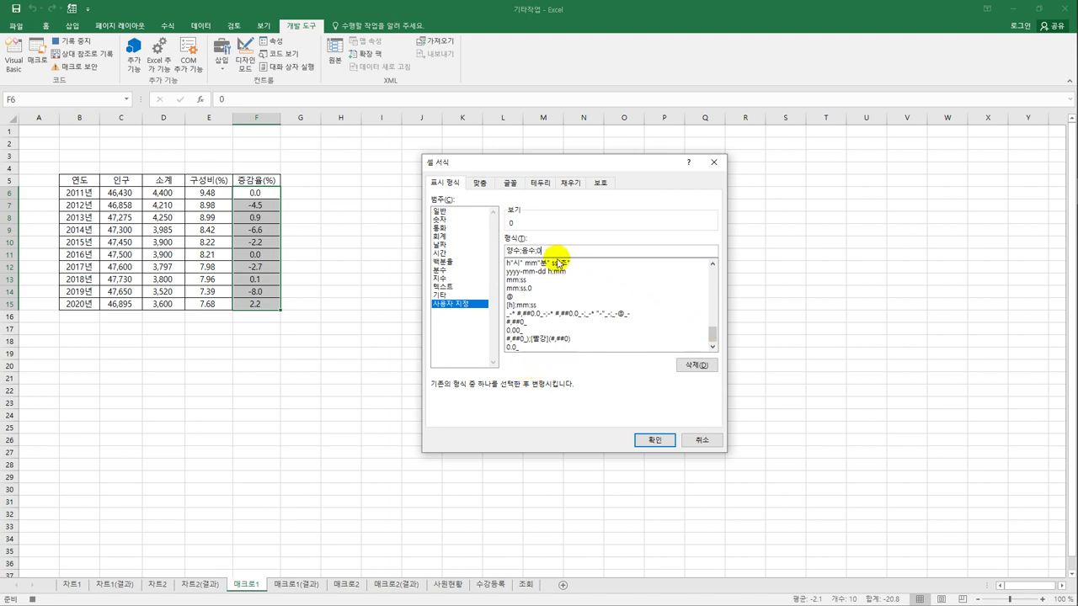
Step: Replace the 양수 placeholder with [파랑]0.0 as the positive-number section of the custom format
click(506, 251)
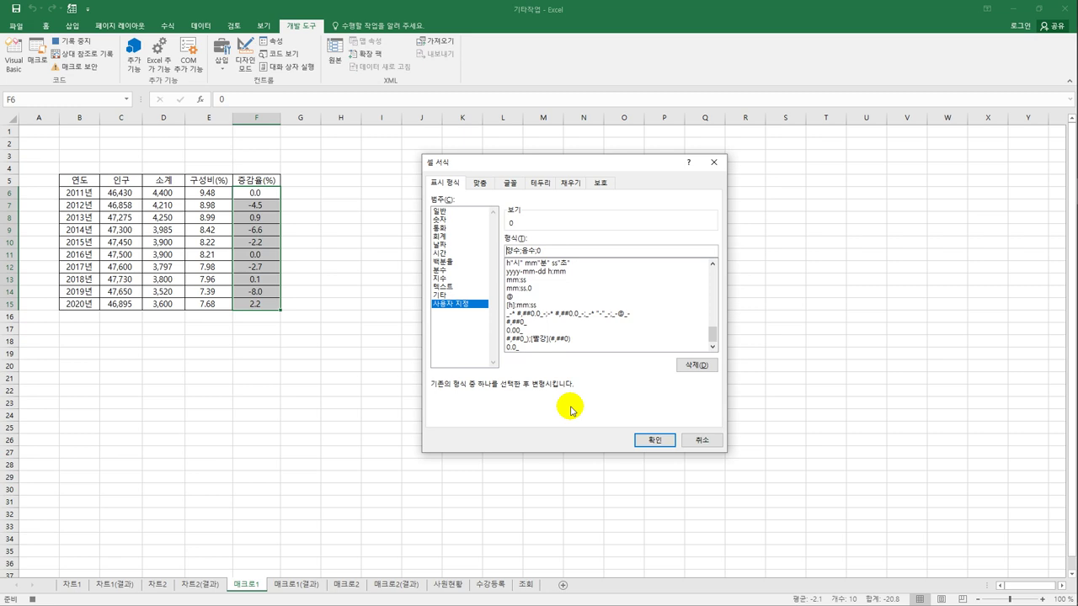
text([)
text(파랑])
text(0)
text(.0)
text(양수)
key(BackSpace)
key(BackSpace)
key(shift+Left)
key(shift+Left)
key(shift+Left)
key(shift+Left)
key(shift+Left)
key(shift+Left)
key(shift+Left)
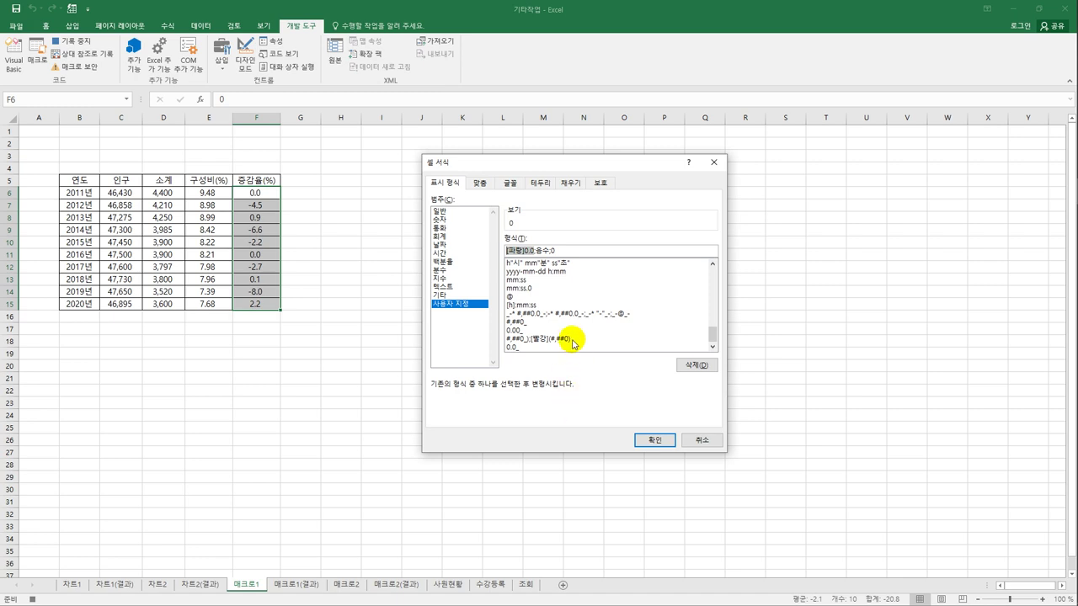
Step: Replace the 음수 placeholder with [빨강]0.0 as the negative-number section of the custom format
click(539, 249)
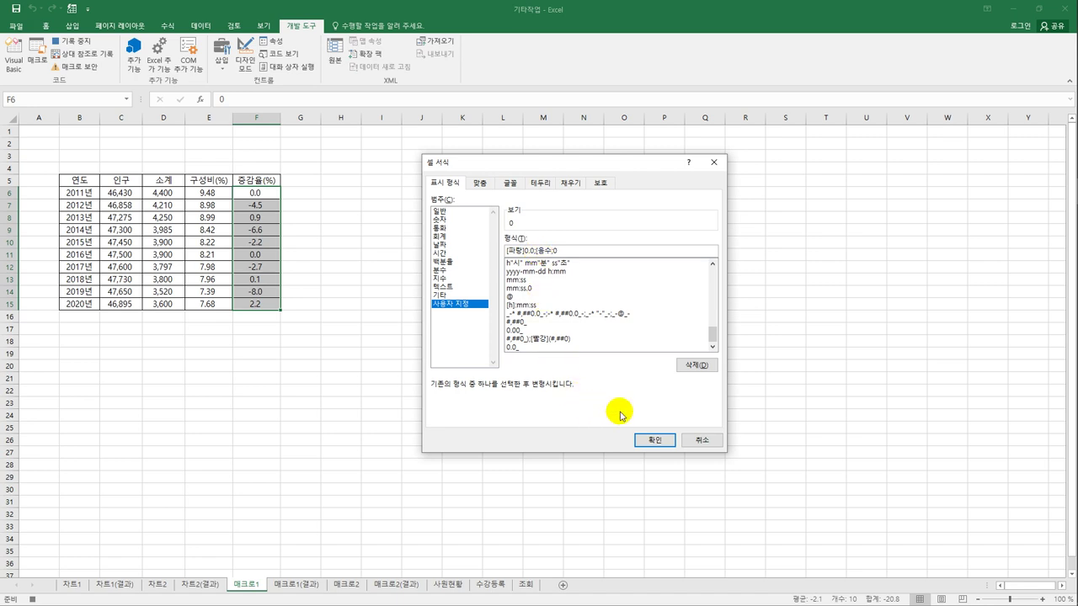
text(빨강])
text(0.0)
key(Delete)
key(Delete)
key(shift+Left)
key(shift+Left)
key(shift+Left)
key(shift+Left)
key(shift+Left)
key(shift+Left)
key(shift+Left)
key(shift+Left)
Step: Replace the zero section of the custom format with the quoted special character "★"
key(End)
key(BackSpace)
text(;)
key(BackSpace)
text(;")
text(ㅁ)
key(Hangul_Hanja)
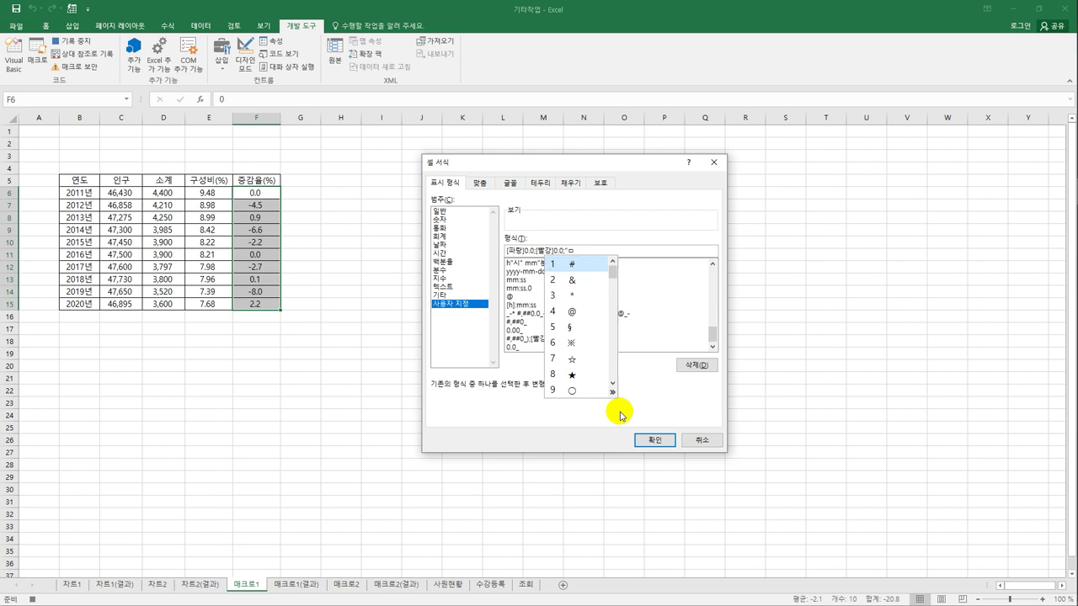
click(573, 375)
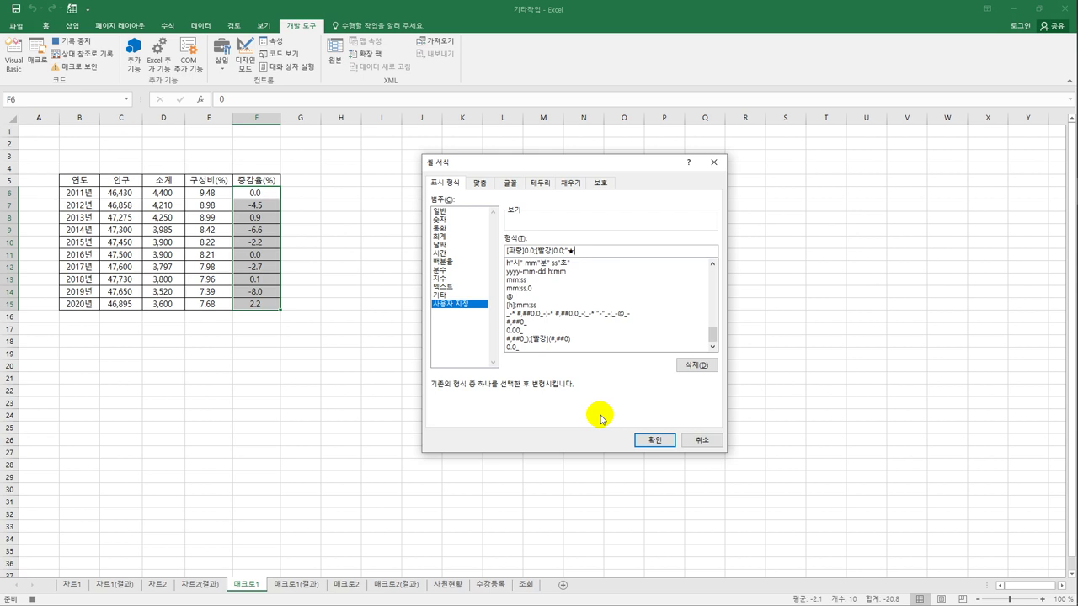
text(")
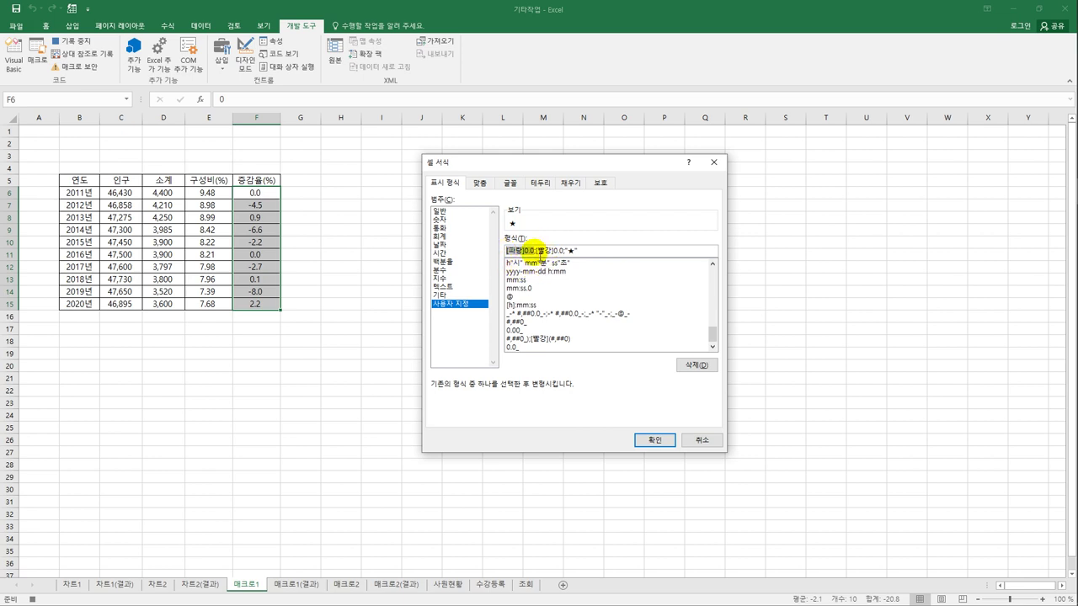
Step: Check the three sections of the format [파랑]0.0;[빨강]0.0;"★" and apply it to F6:F15
drag(539, 251, 567, 252)
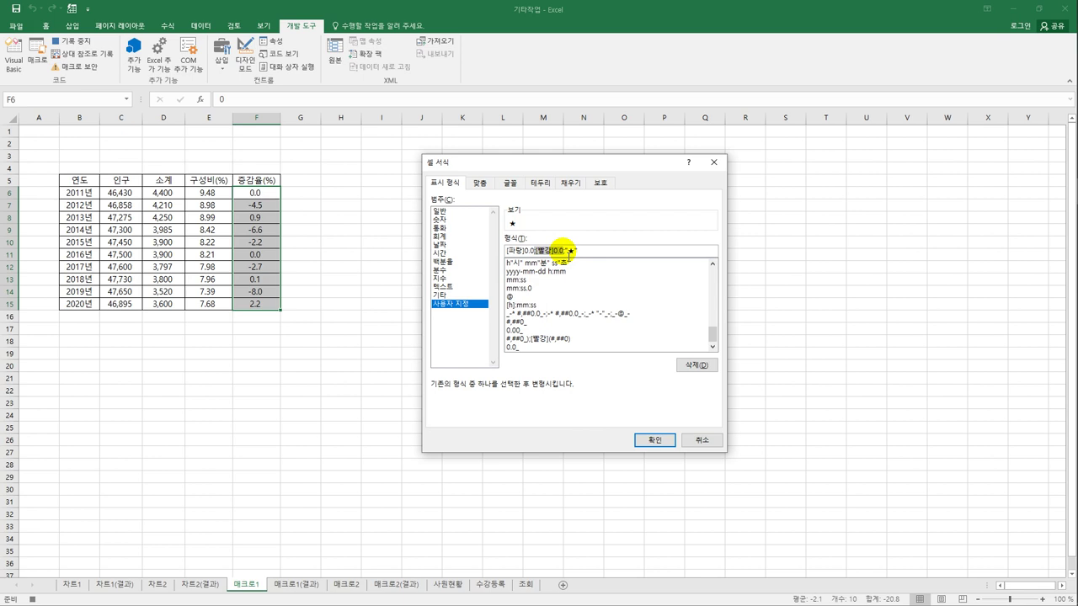
click(563, 252)
drag(580, 257, 582, 249)
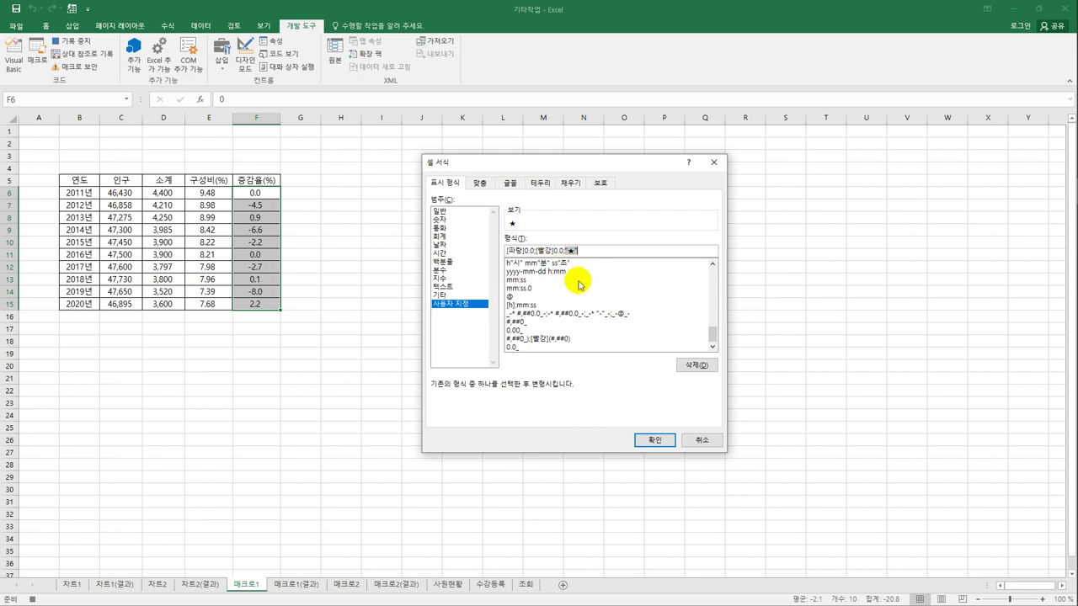
click(588, 255)
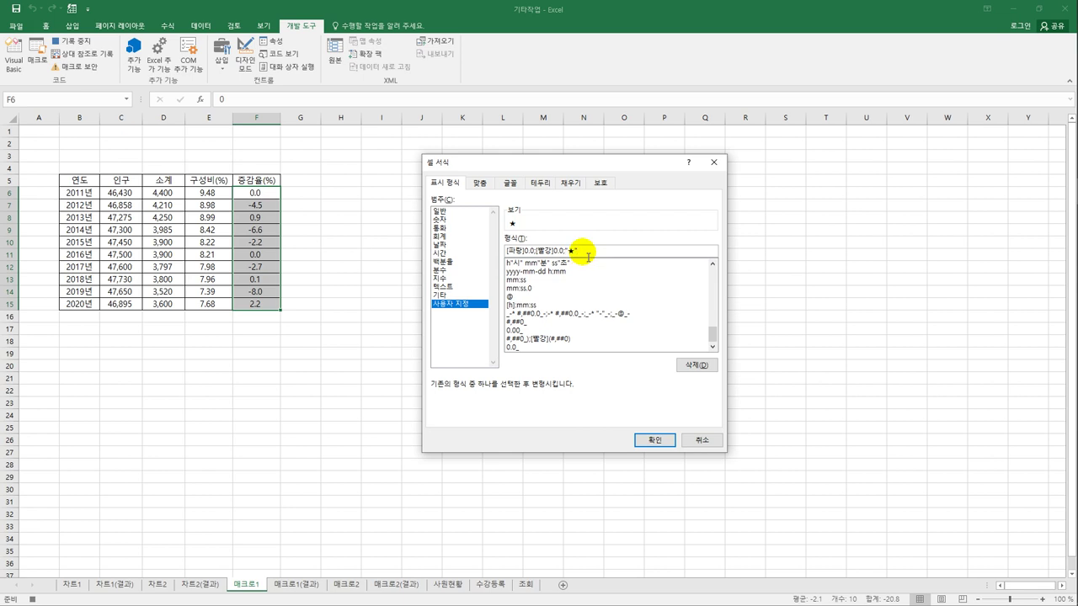
text(")
click(640, 442)
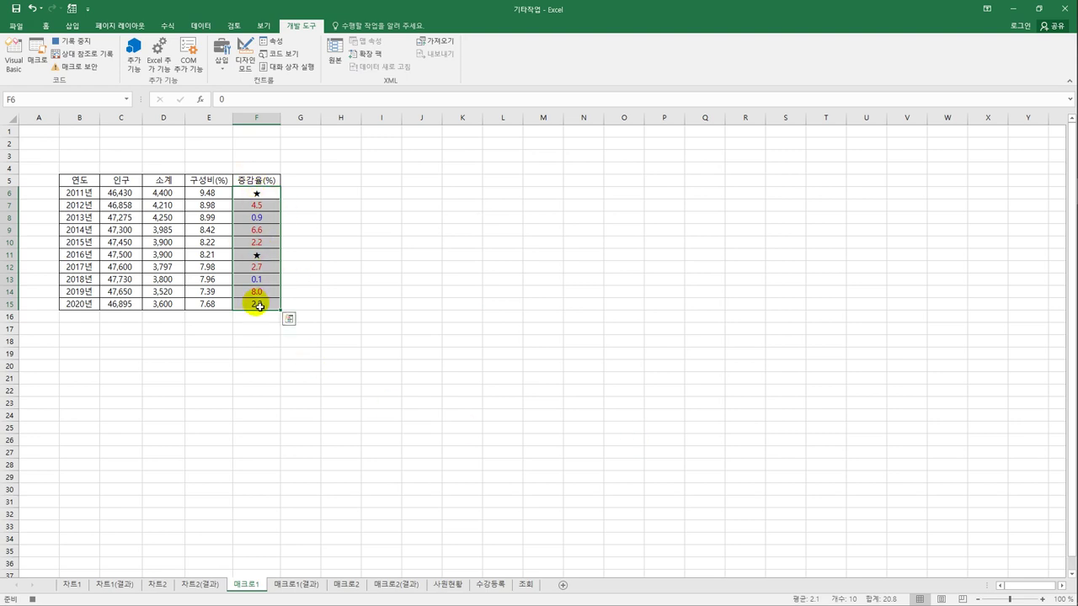
Step: Deselect the formatted range, stop recording the 서식적용 macro, and select an empty cell below the table
click(258, 306)
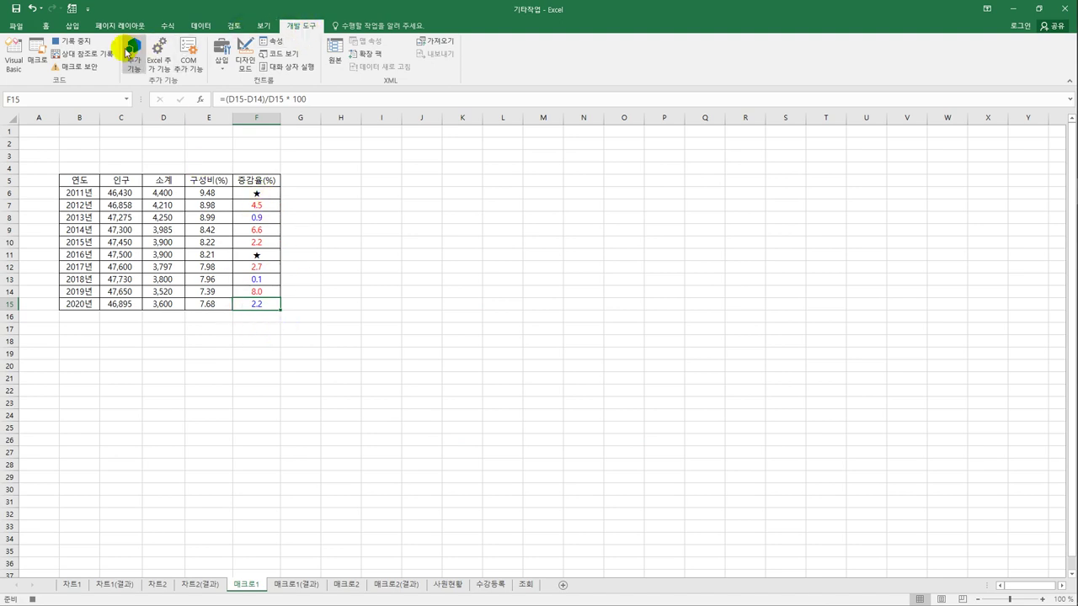
click(75, 41)
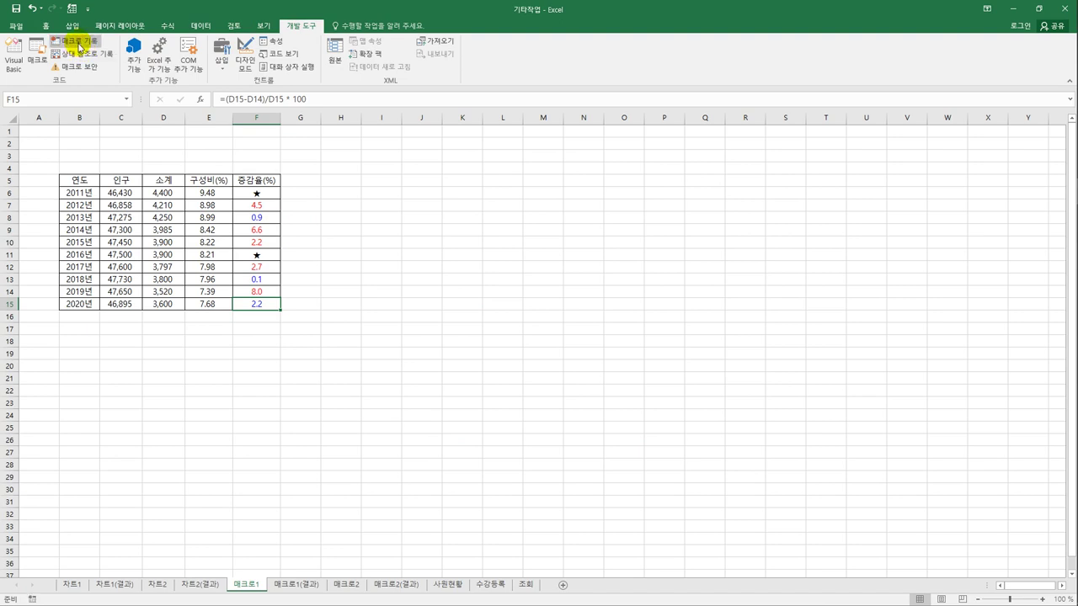
key(Return)
click(313, 344)
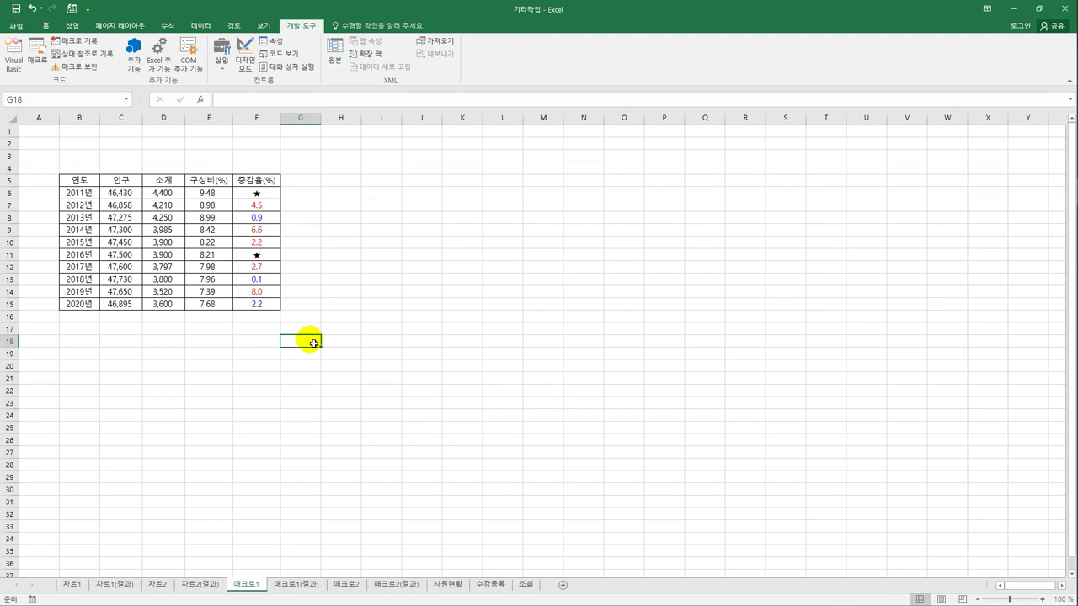
Step: Place a form-control button over B2:C3 and assign the 서식적용 macro to it
click(224, 72)
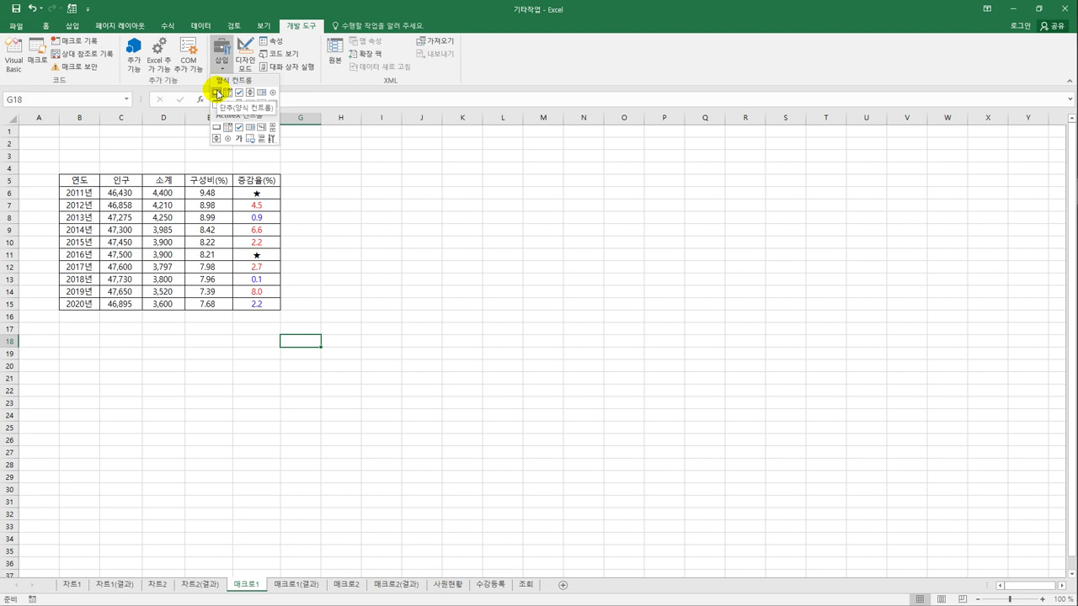
click(218, 93)
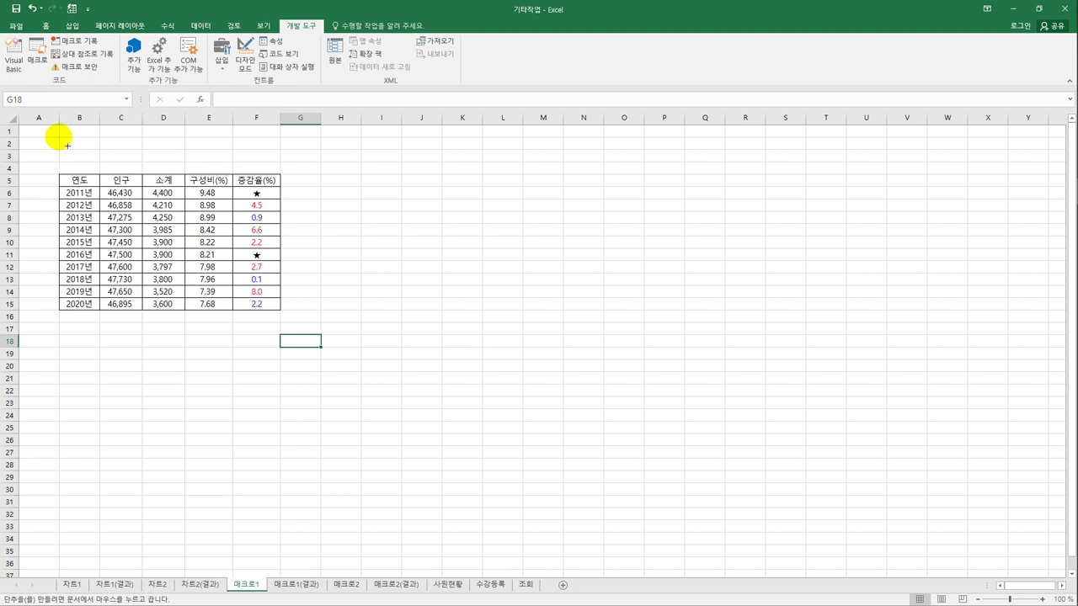
drag(67, 145, 127, 162)
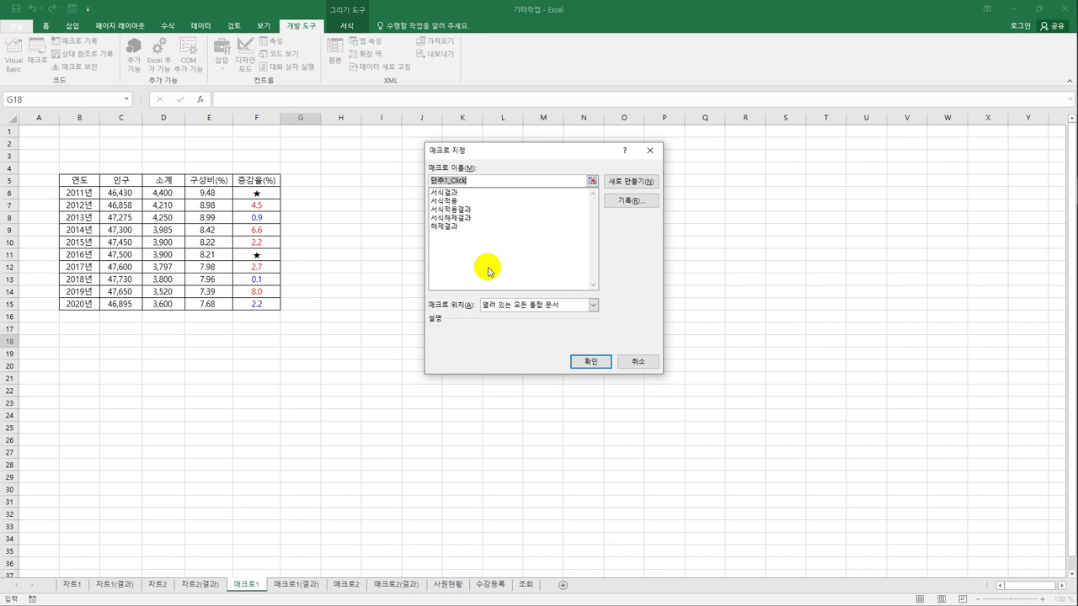
click(468, 203)
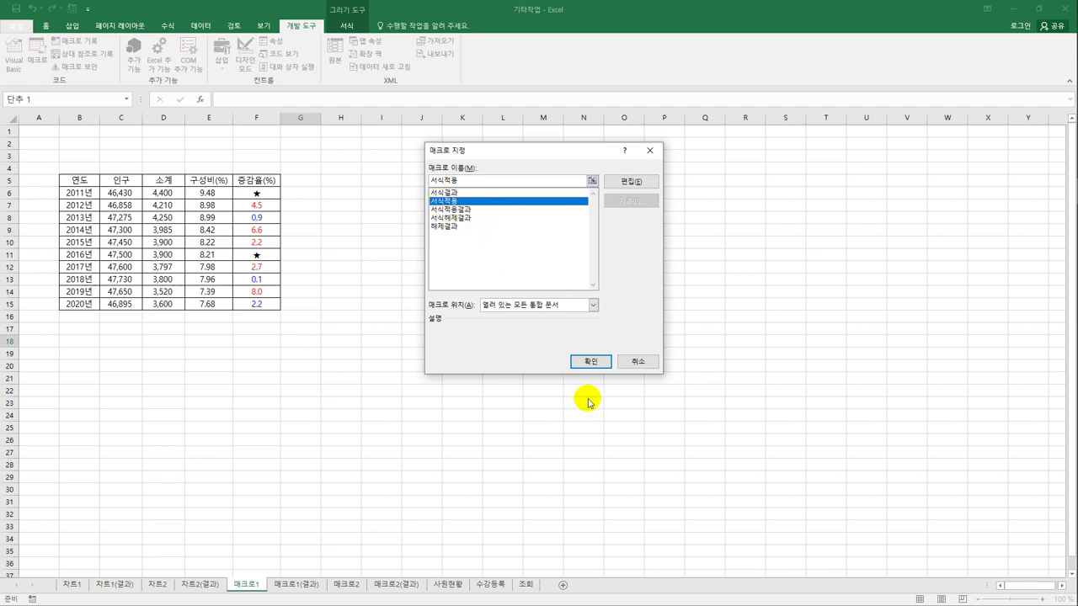
click(586, 362)
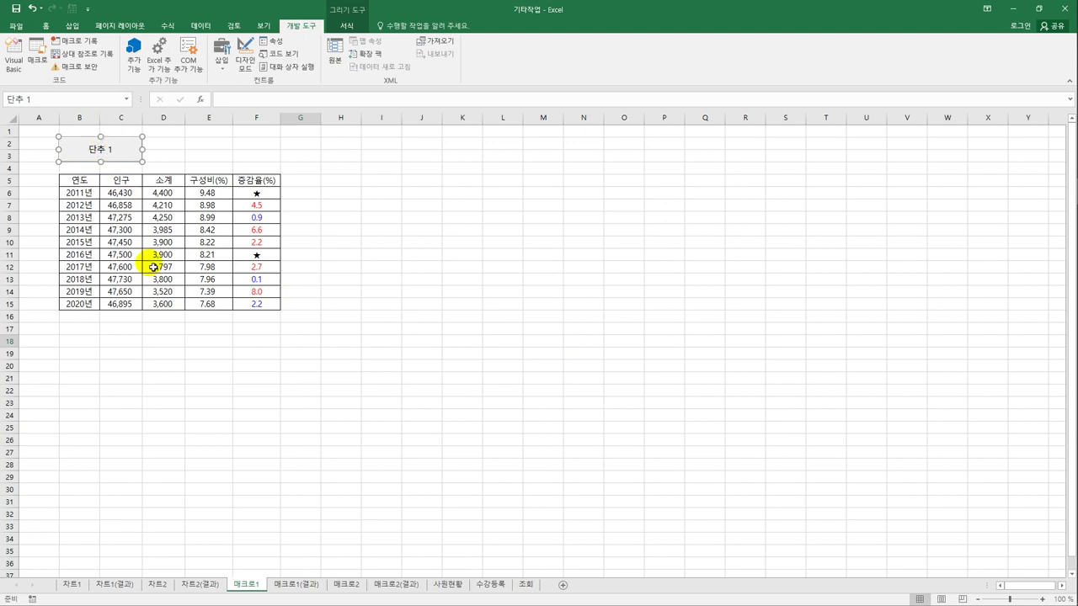
Step: Label the button over B2:C3 서식적용 and deselect it
text(서식적용)
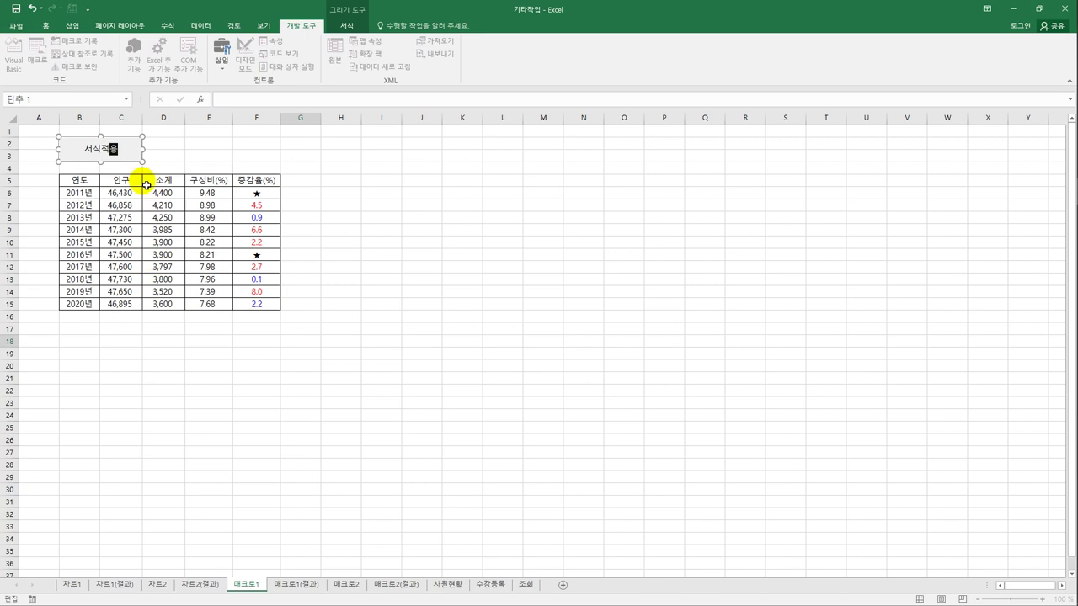
click(168, 157)
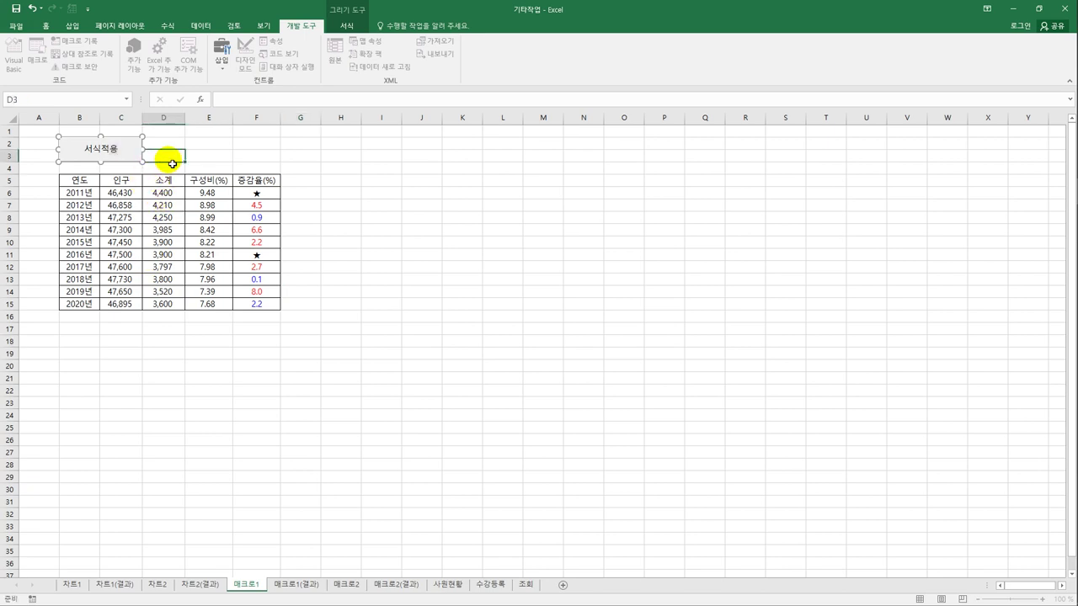
right_click(125, 152)
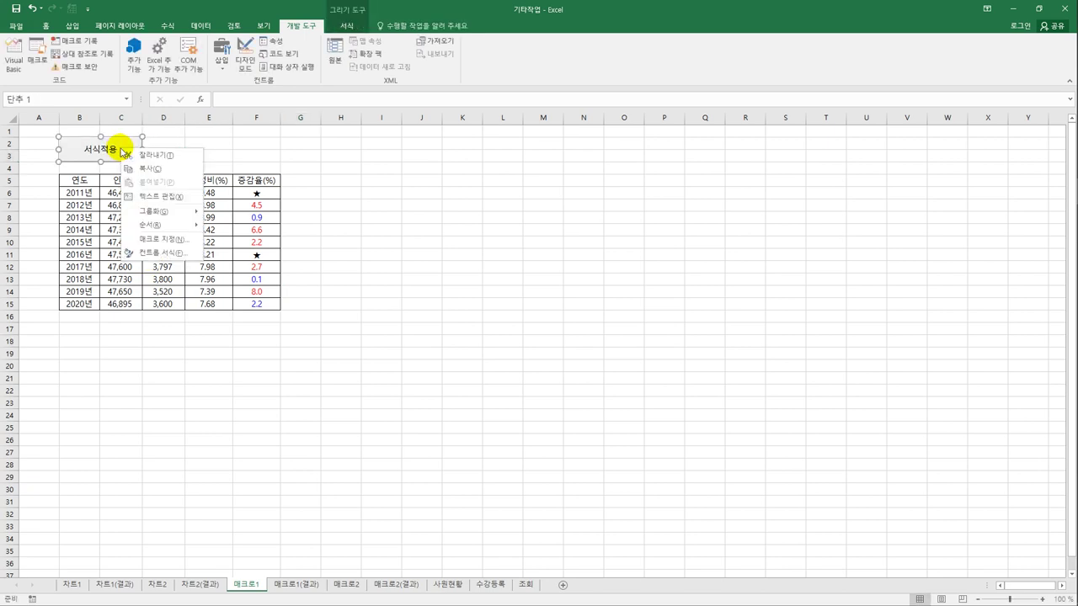
click(171, 203)
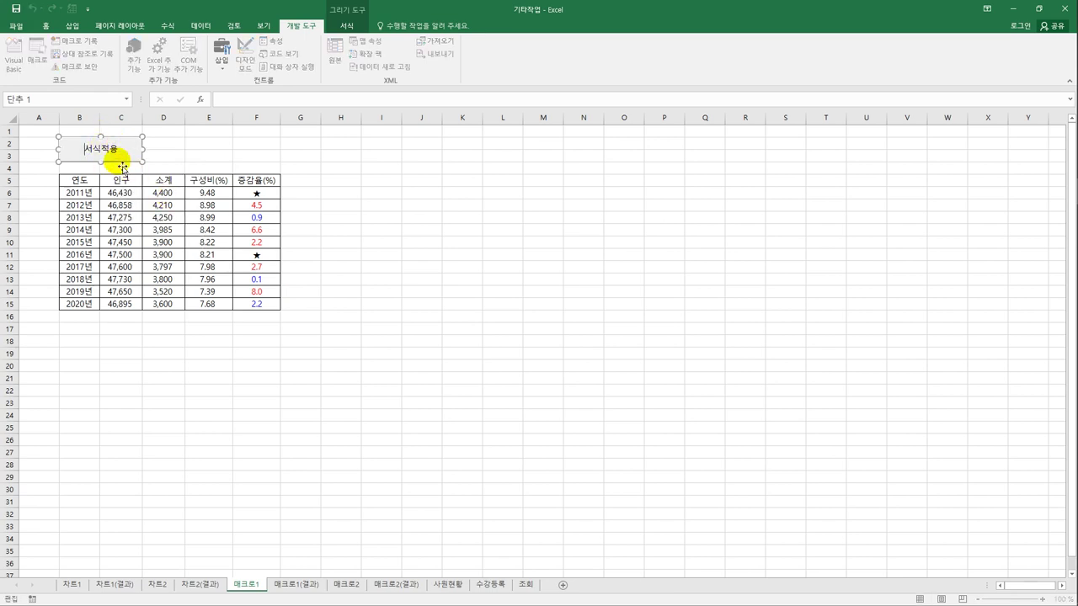
click(364, 202)
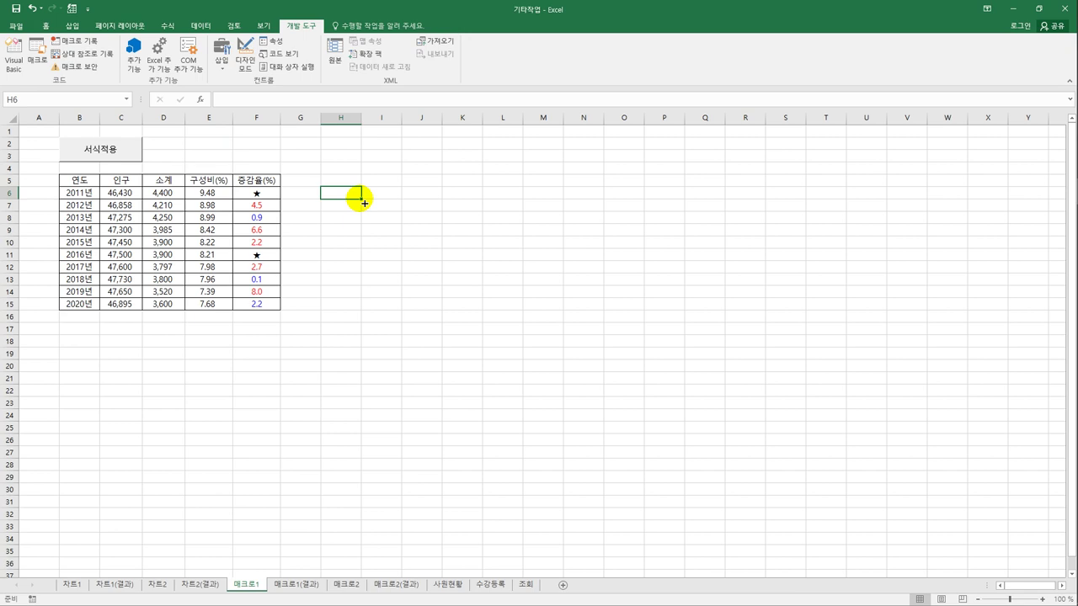
click(429, 209)
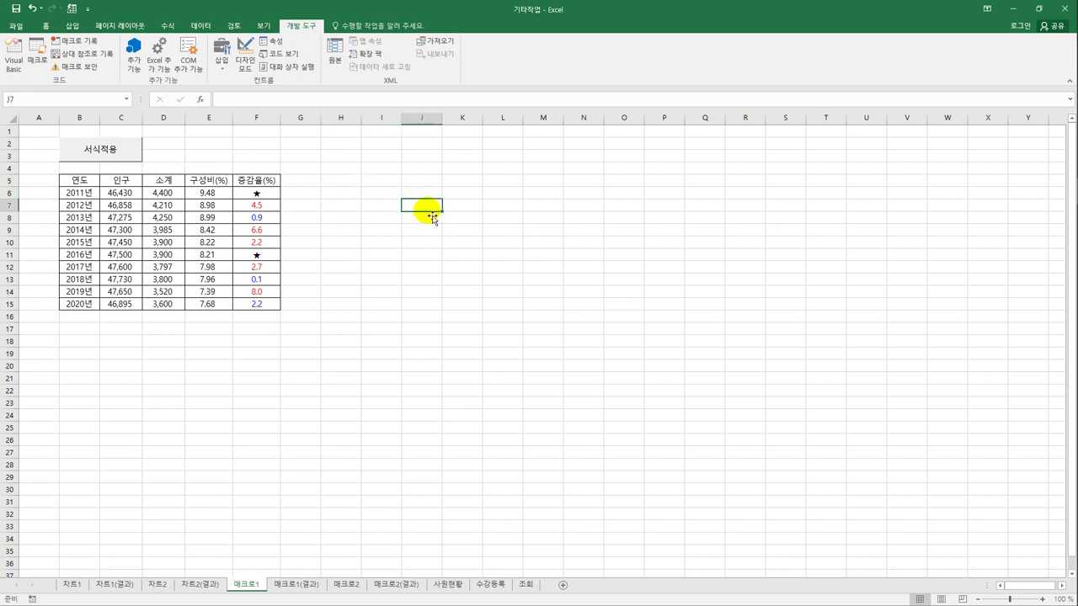
Step: Start recording a new macro named 서식해제 in the current workbook
click(70, 43)
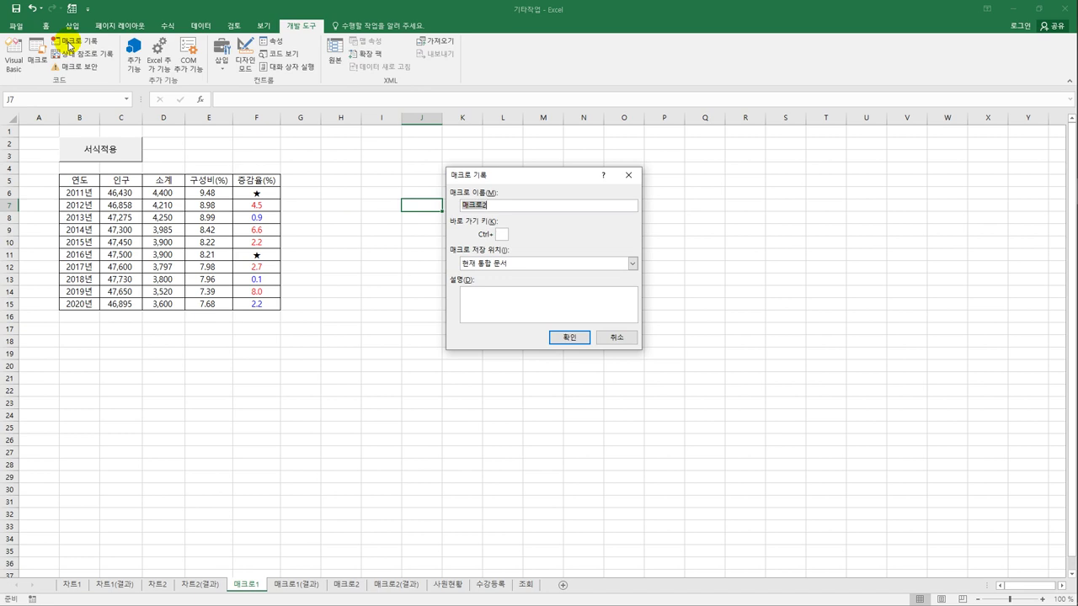
text(ㅅ)
text(식ㅈ)
text(제)
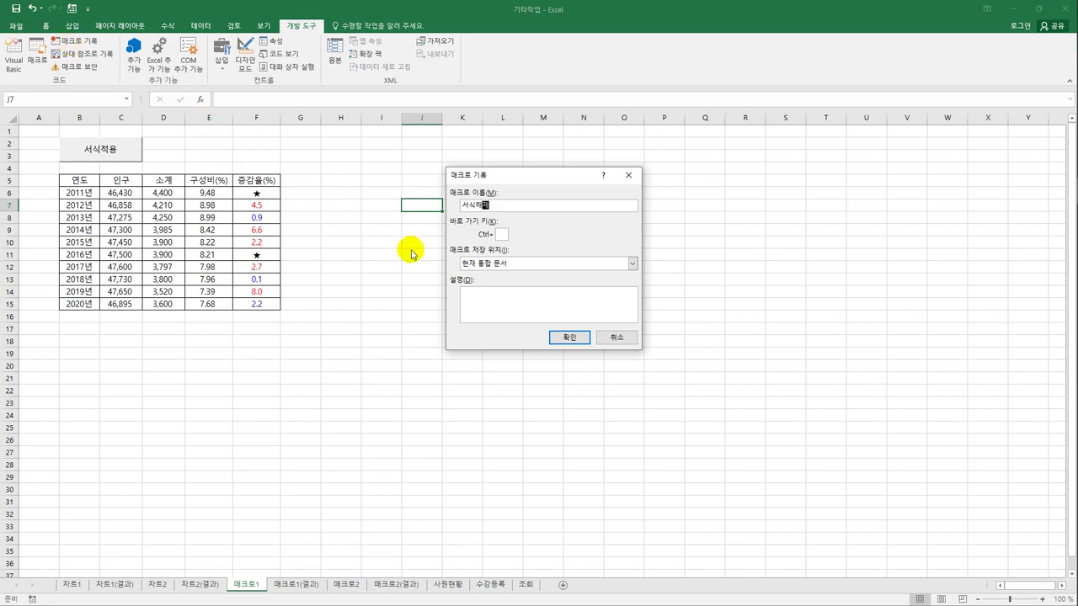
click(554, 337)
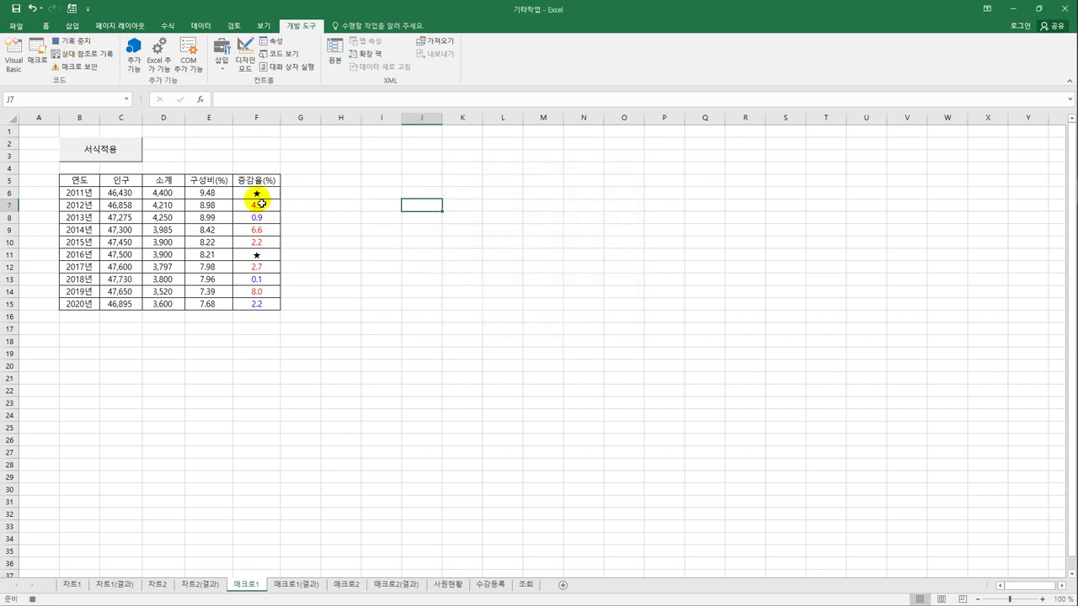
Step: Format F6:F15 as Number with 1 decimal place and the black -1234.0 negative style, and stop recording the macro
drag(260, 196, 263, 303)
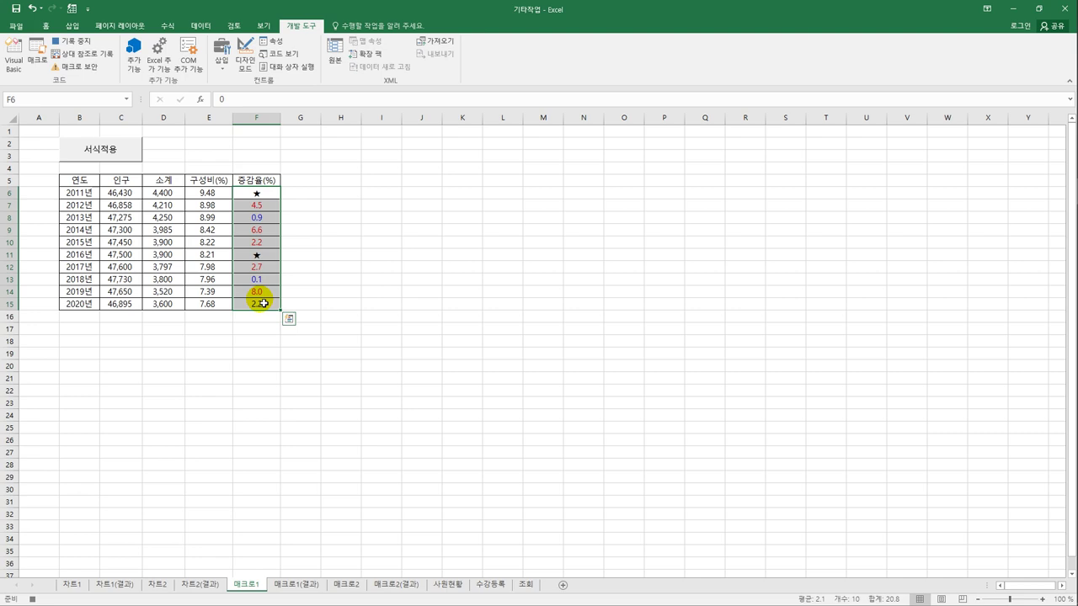
right_click(255, 194)
click(344, 383)
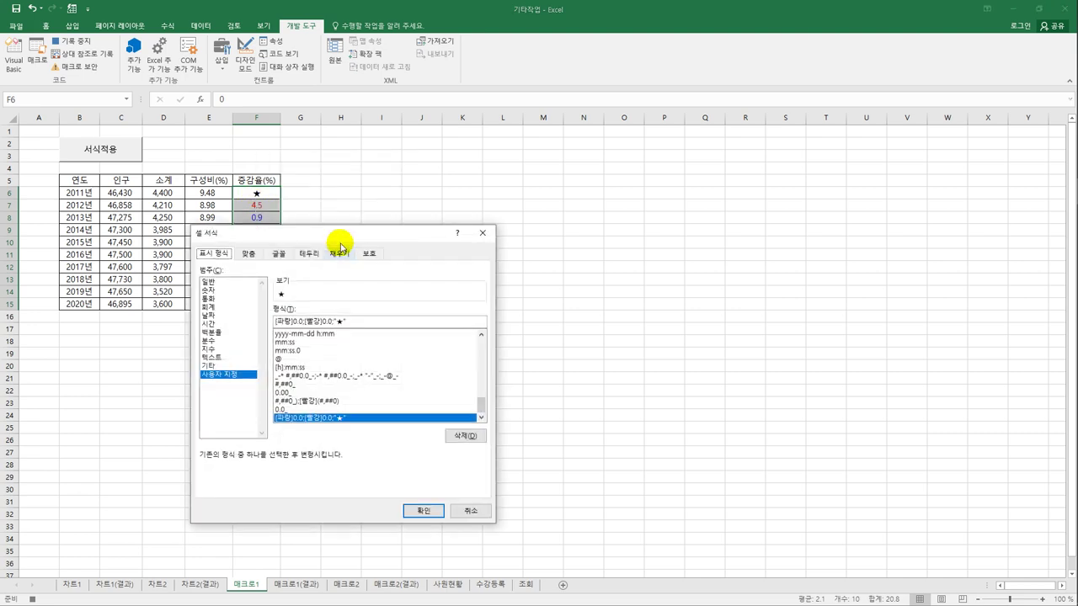
drag(344, 235, 496, 146)
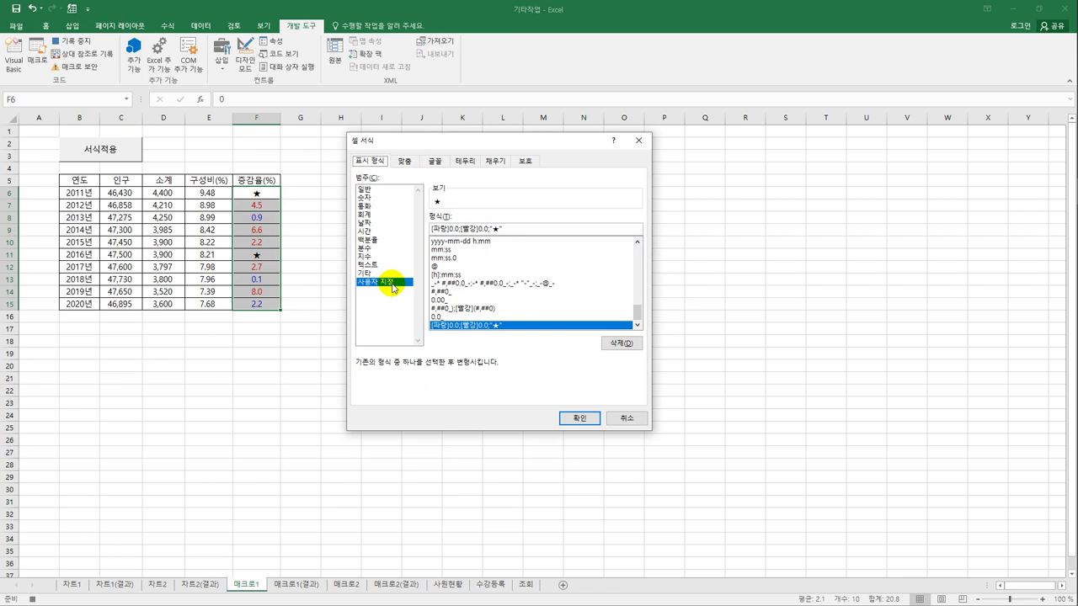
click(393, 198)
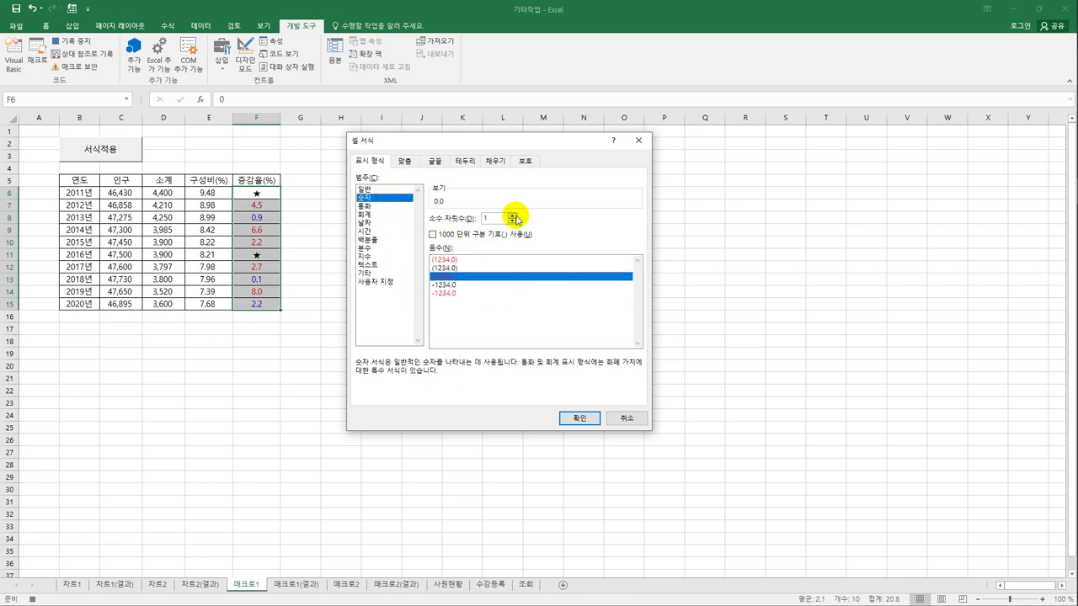
double_click(485, 220)
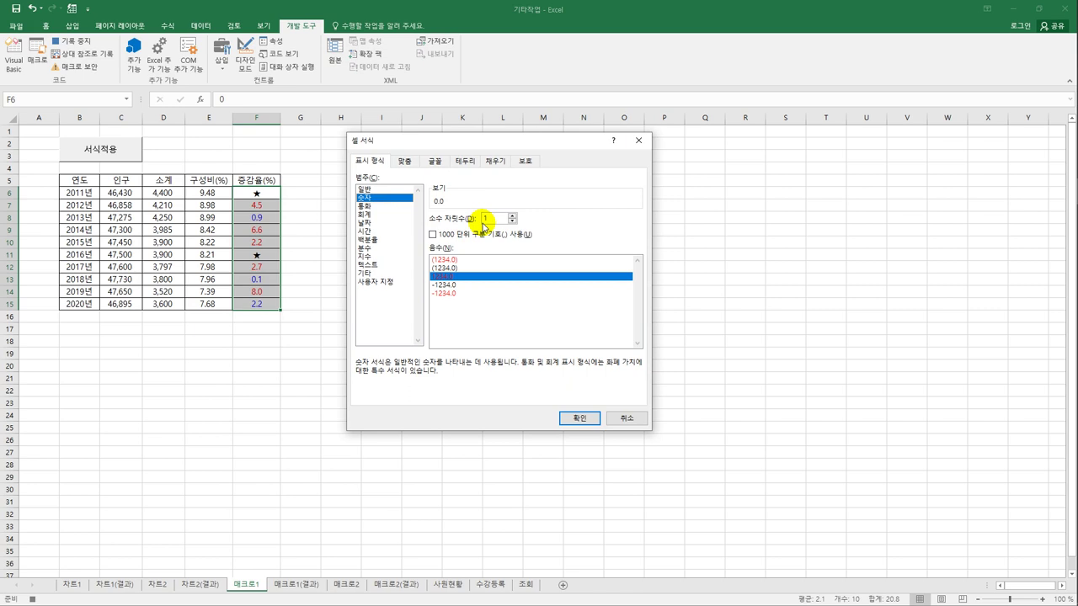
click(452, 286)
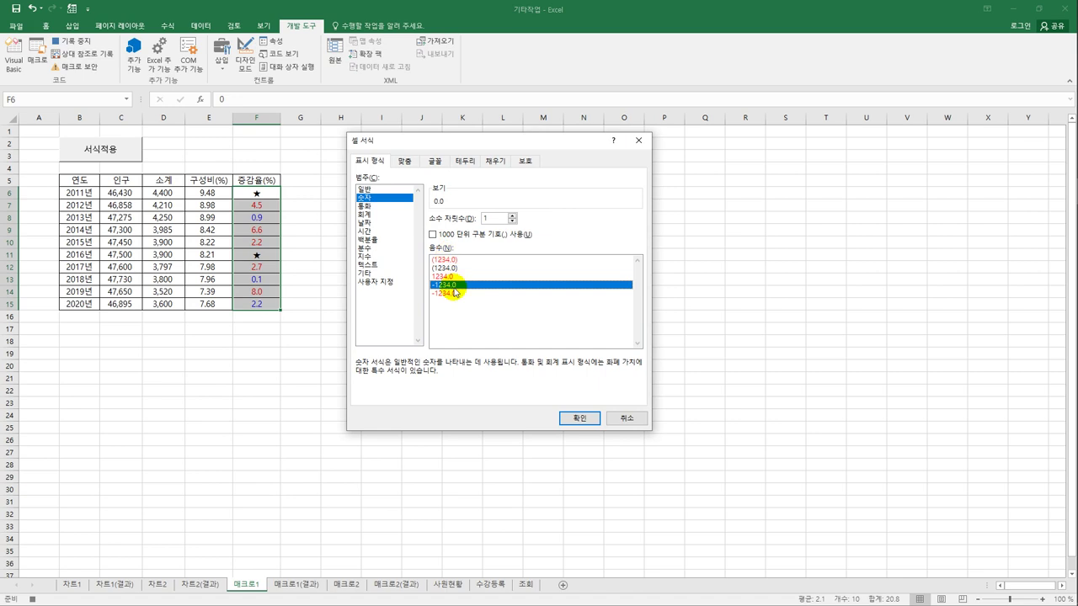
click(562, 417)
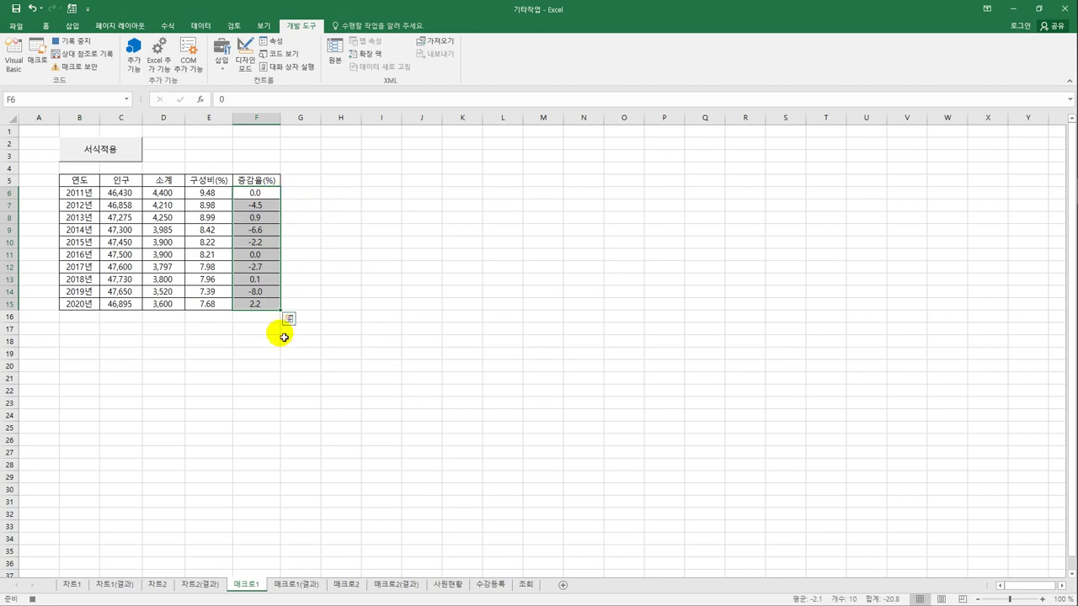
click(256, 303)
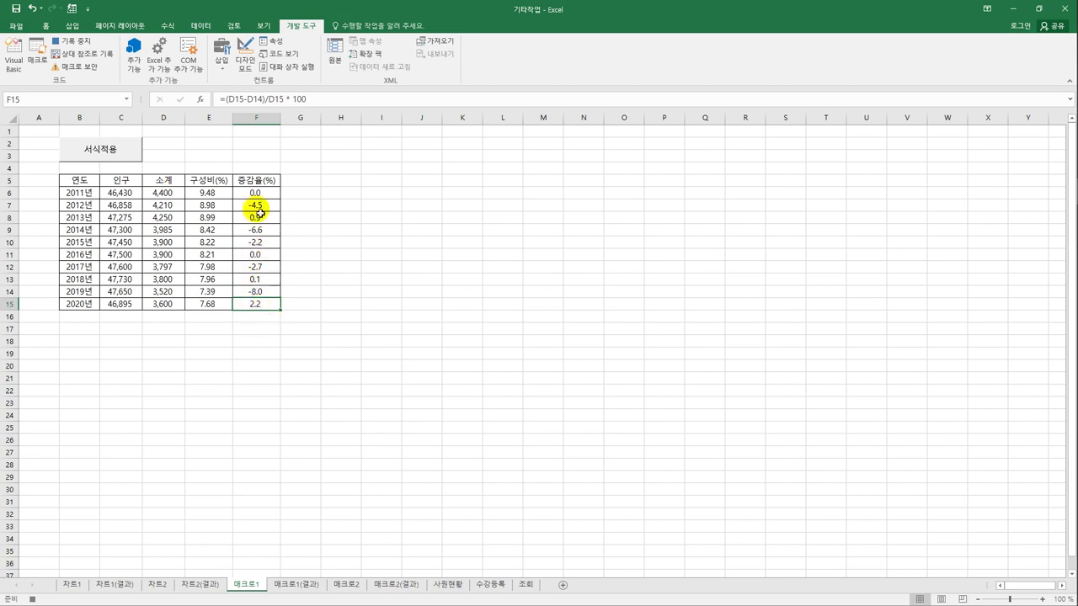
click(82, 42)
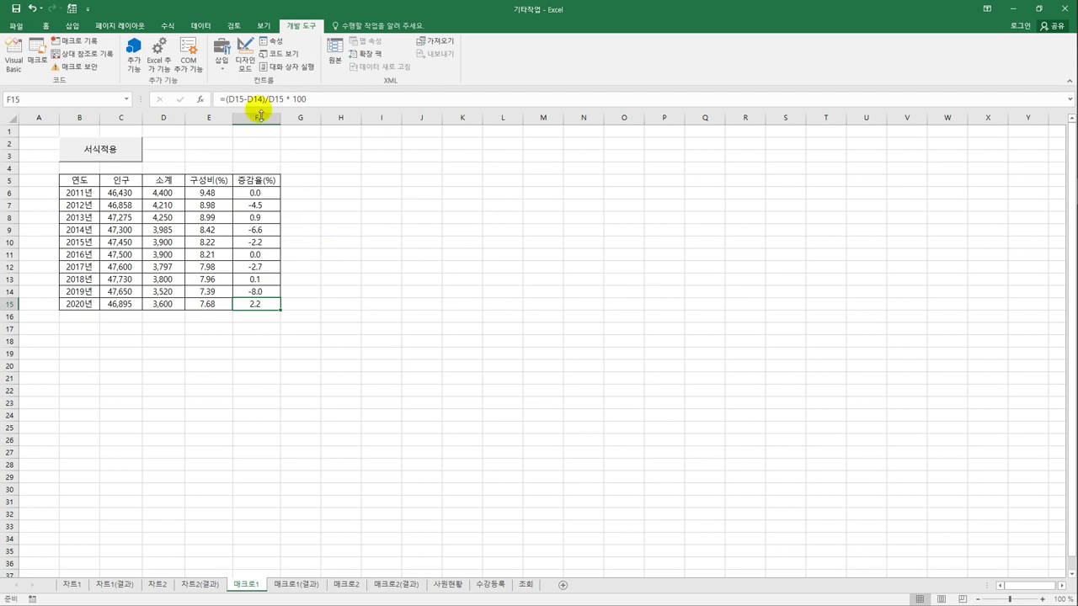
Step: Place a form-control button over E2:F3 that runs the 서식해제 macro, and label it 서식해제
click(222, 68)
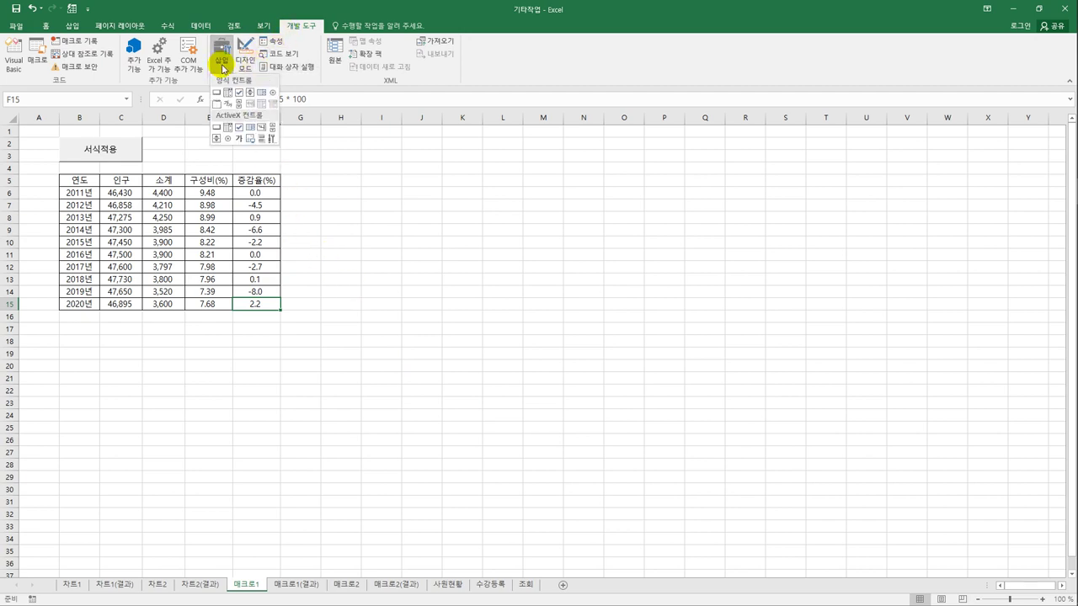
click(214, 92)
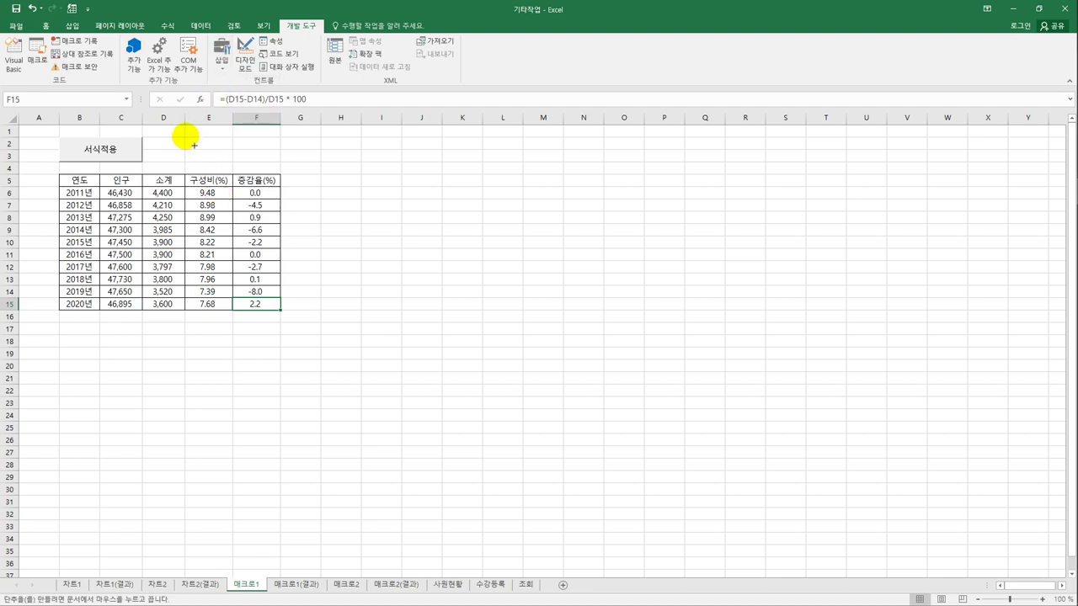
drag(194, 145, 272, 173)
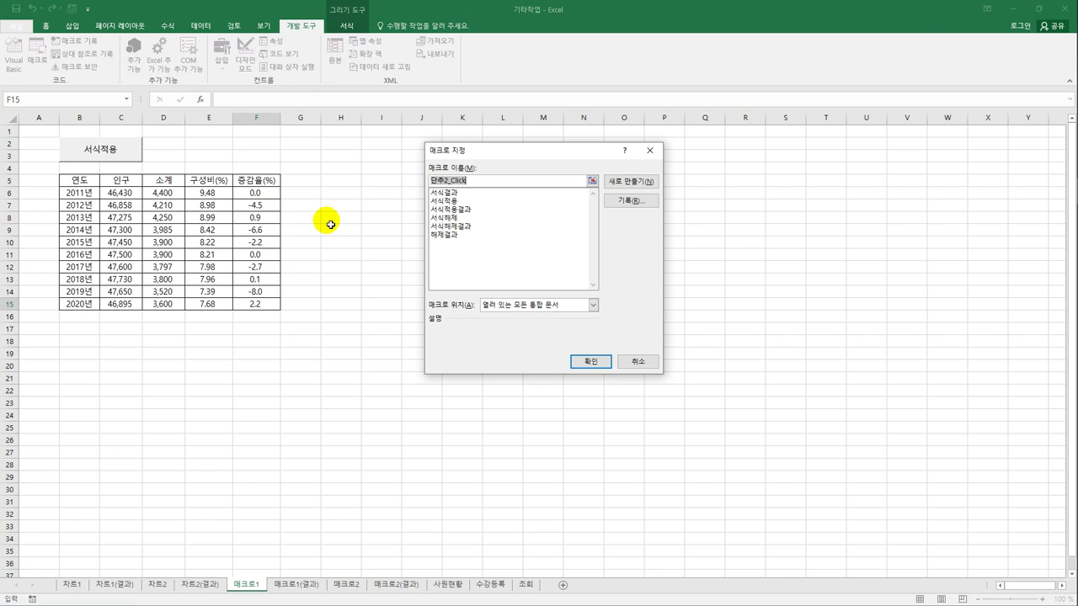
click(457, 219)
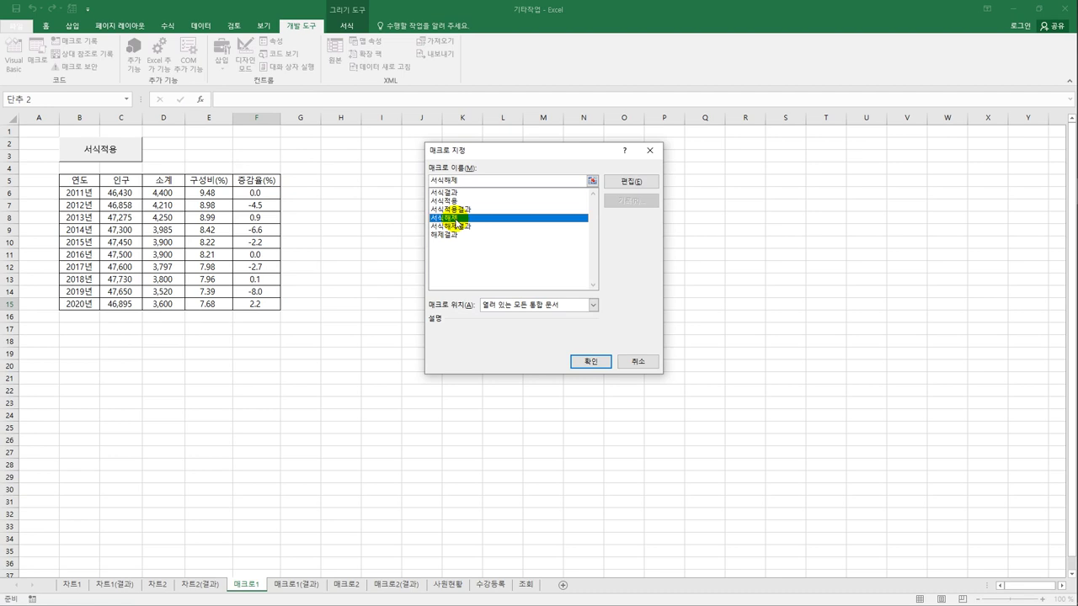
click(591, 364)
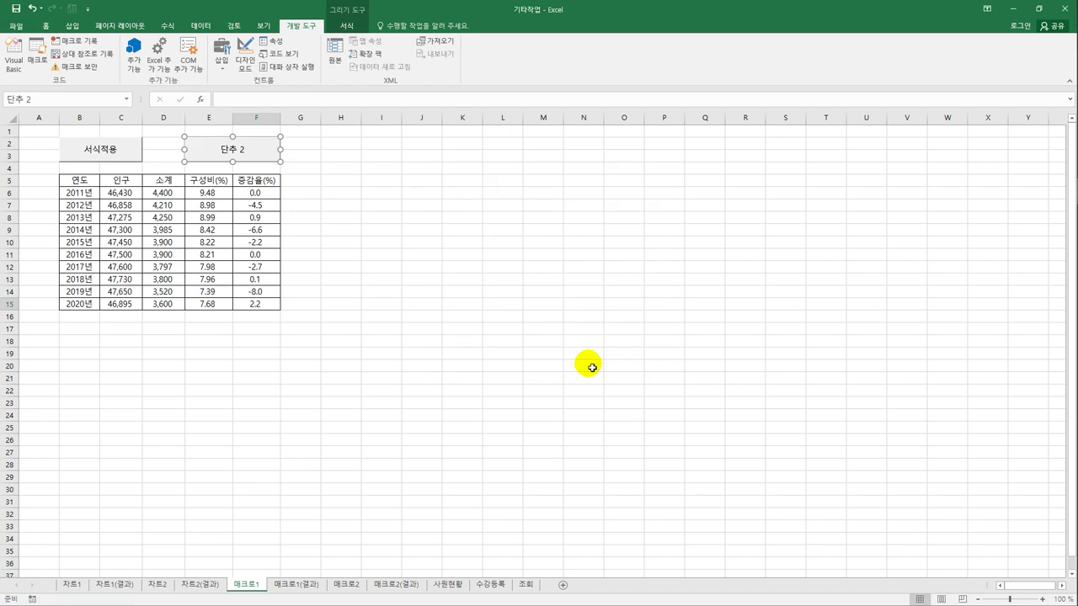
text(서식해제)
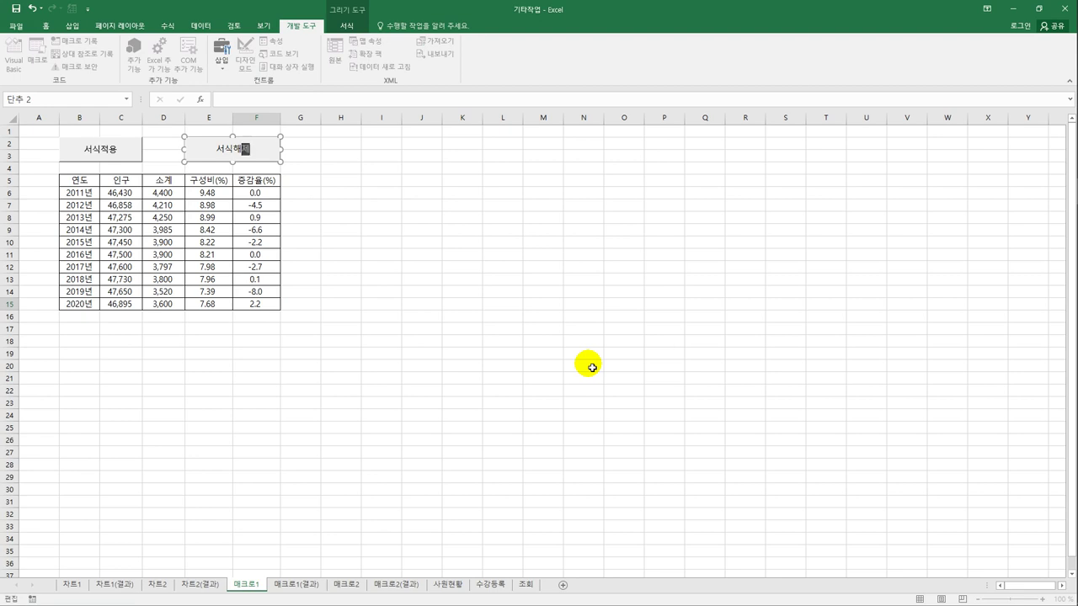
click(479, 318)
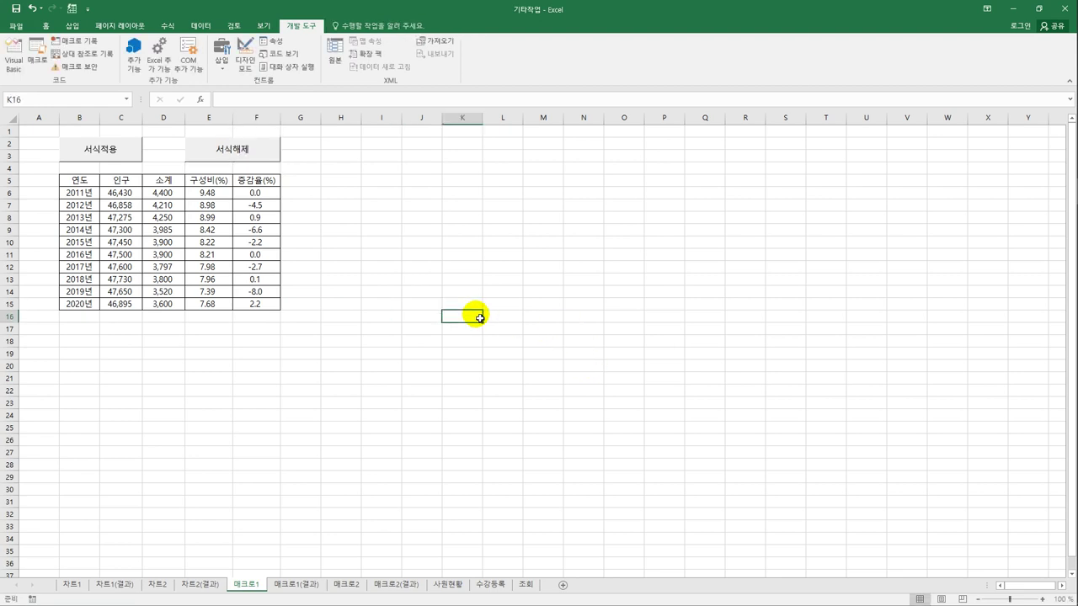
Step: Test the 서식적용 button and compare the 매크로1 sheet with the 매크로1(결과) sheet
click(88, 152)
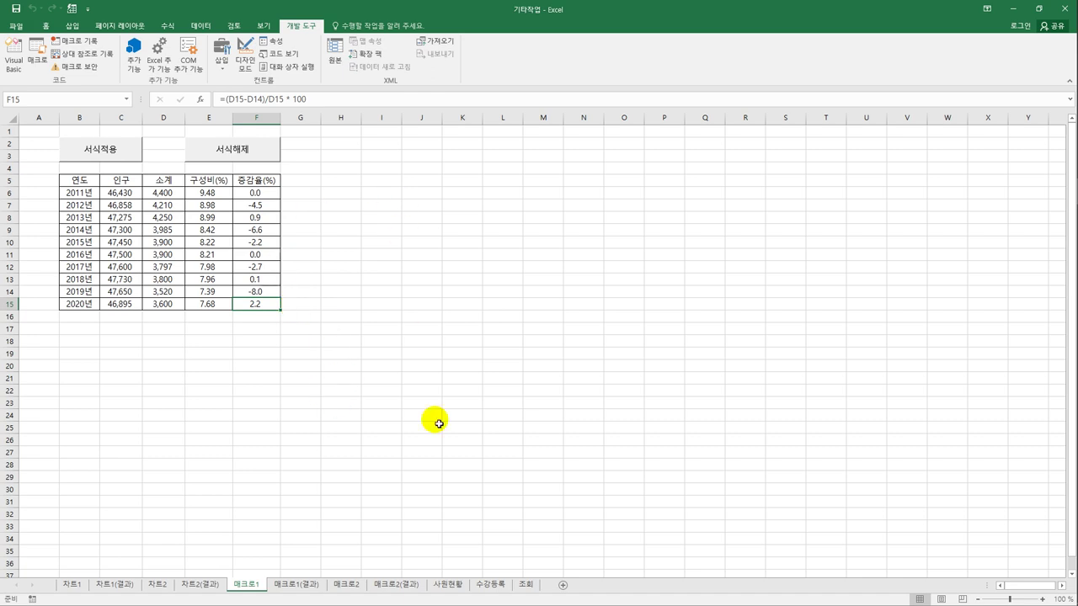
click(308, 592)
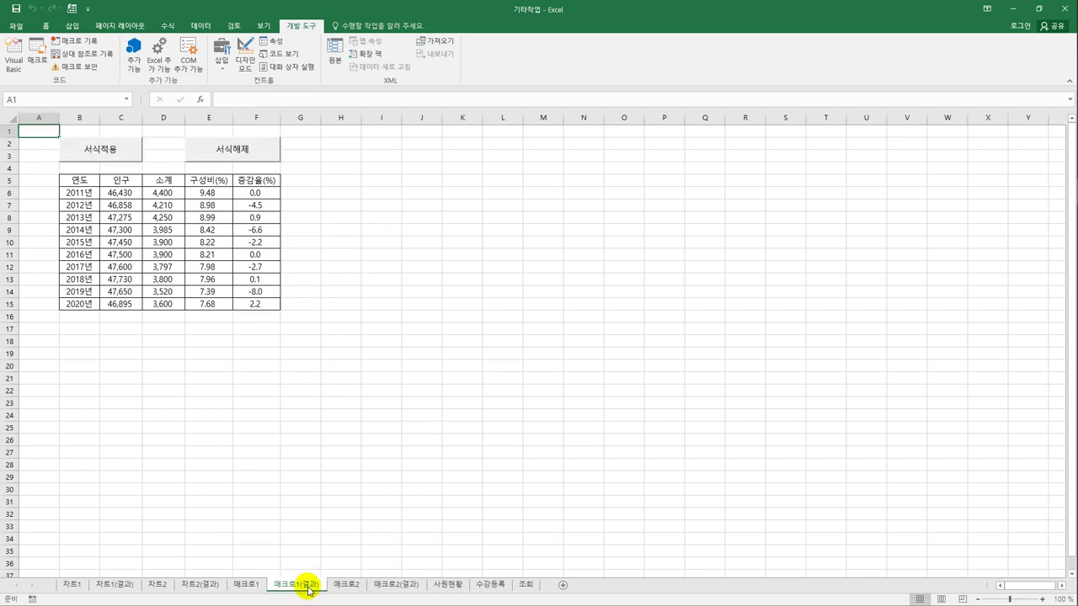
click(250, 584)
click(300, 592)
Step: On the 매크로2 sheet, start recording a new macro named 서식 in the current workbook
click(347, 585)
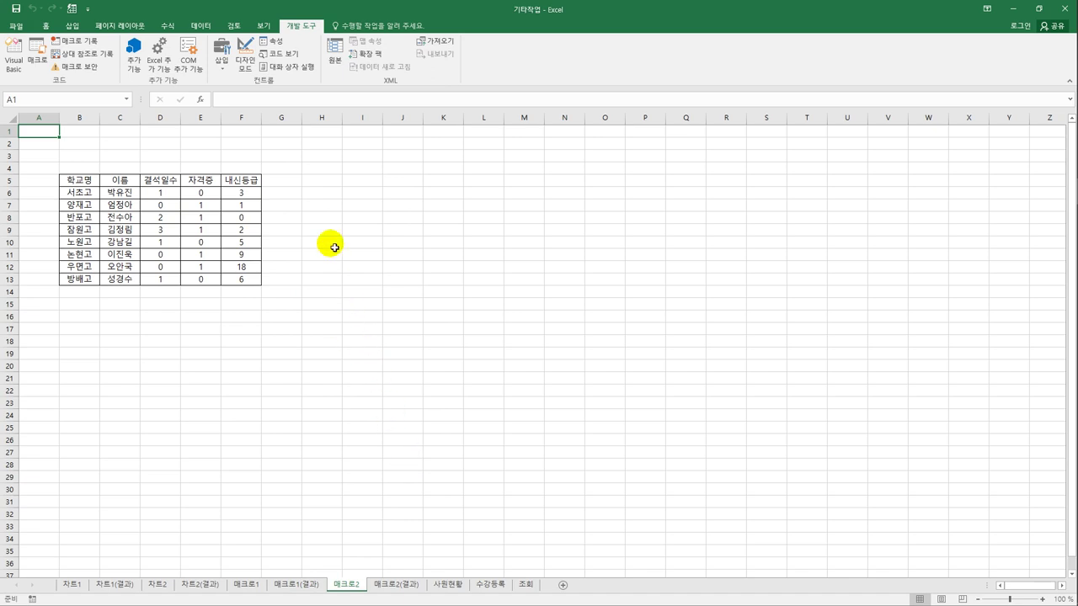
click(78, 41)
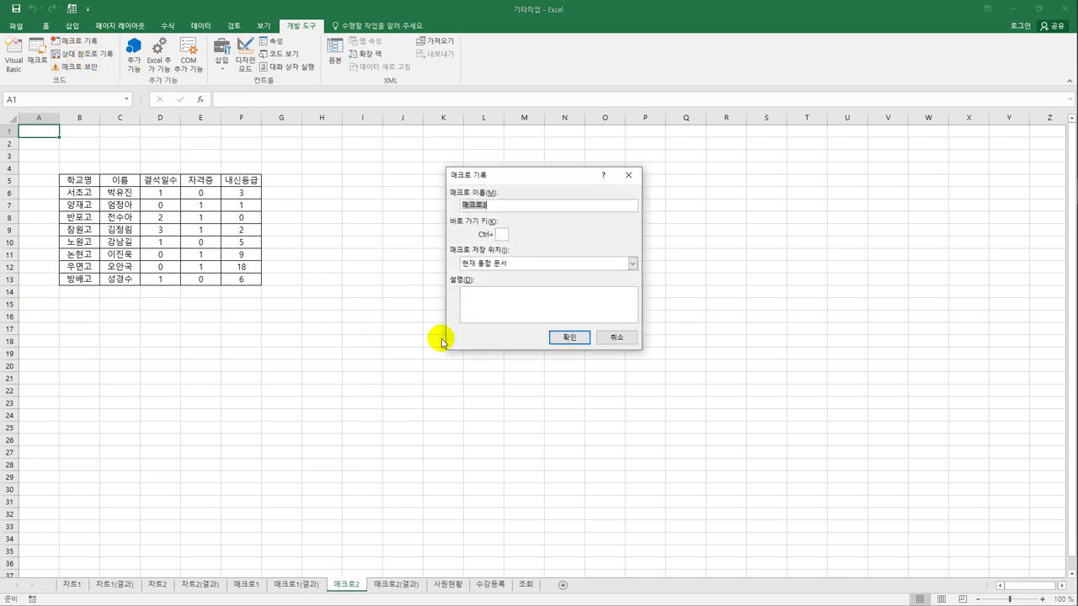
text(서식)
click(562, 338)
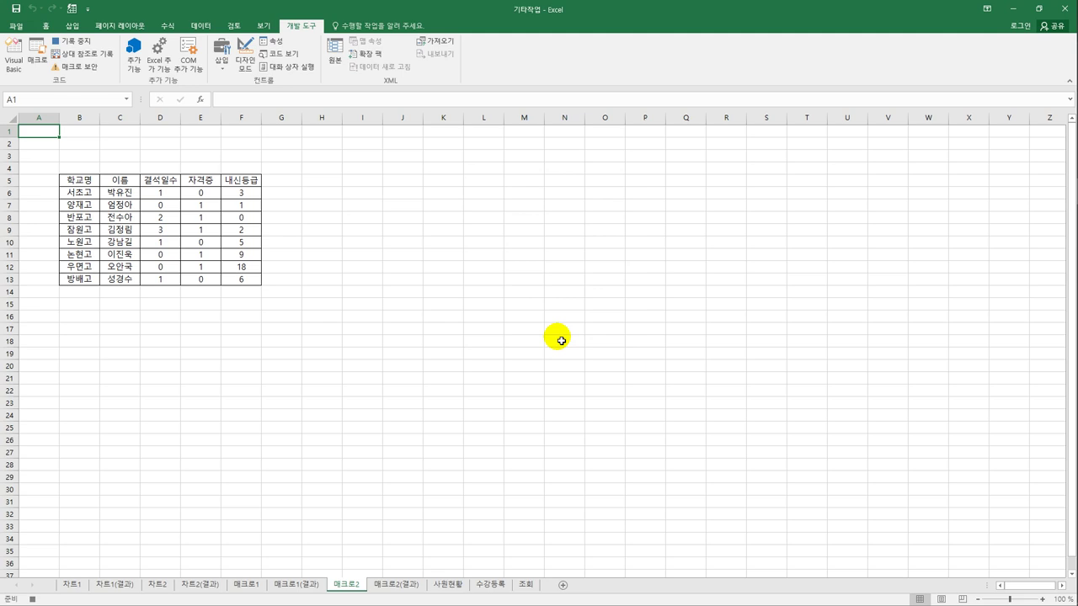
Step: Apply the custom number format [=1]"유";[=0]"무" to E6:E13, and stop recording the macro
click(199, 195)
drag(199, 195, 201, 281)
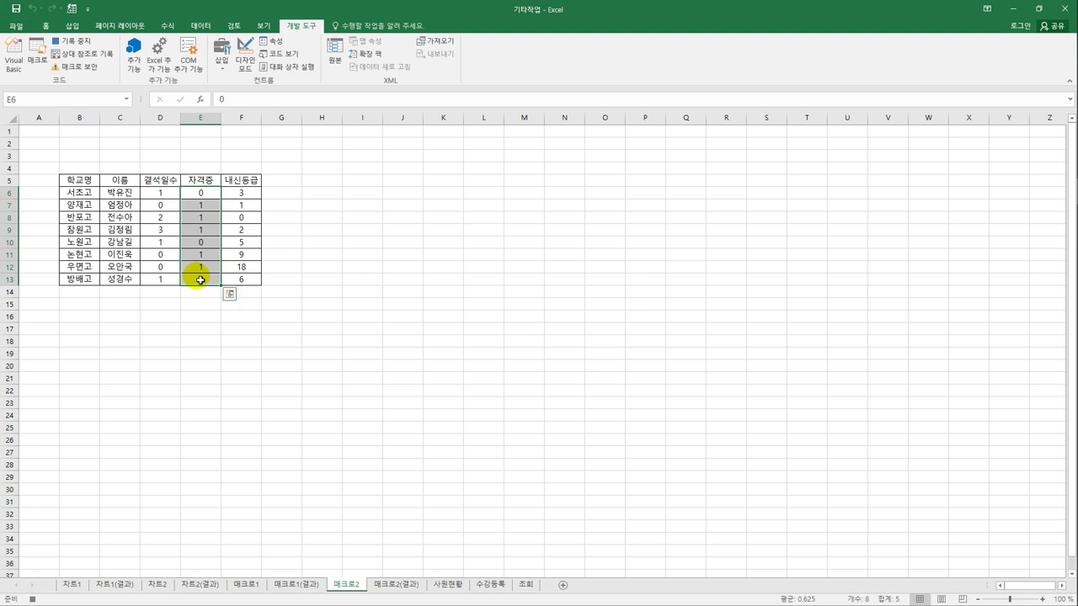
right_click(215, 194)
click(293, 385)
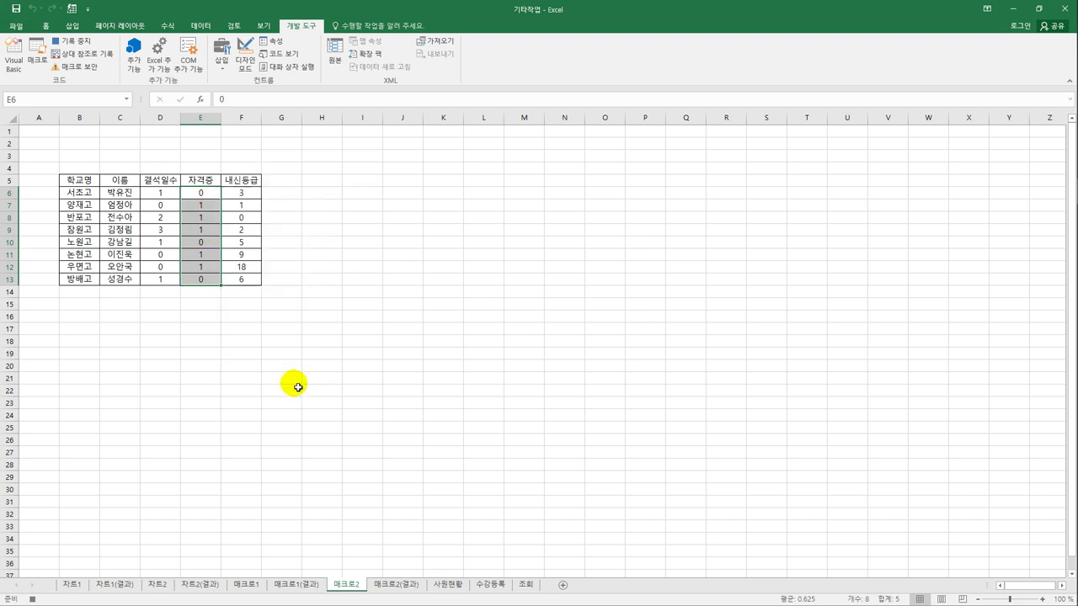
drag(302, 244, 506, 168)
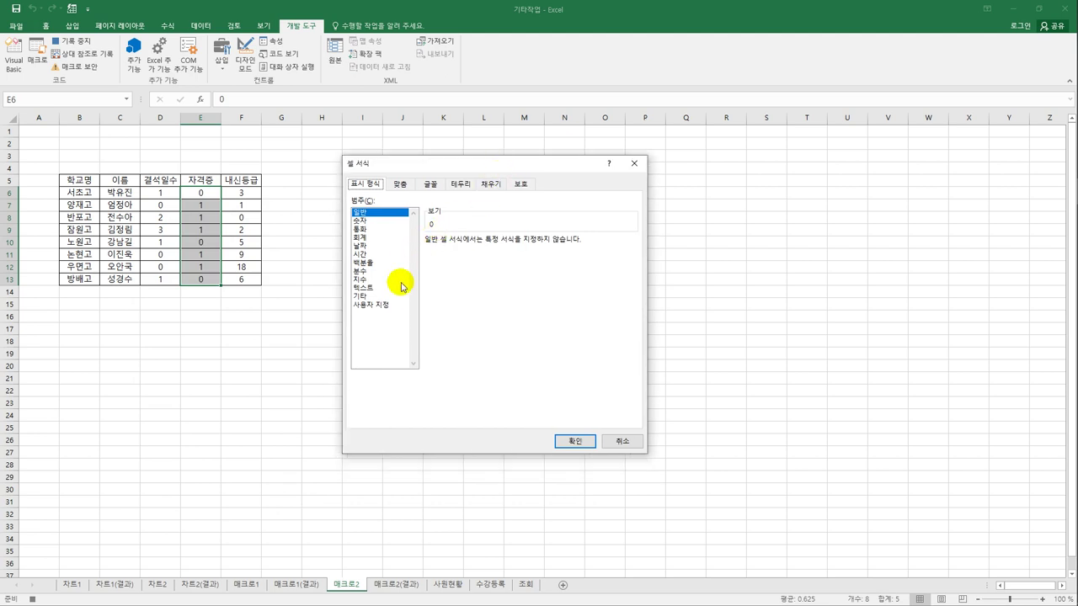
click(386, 307)
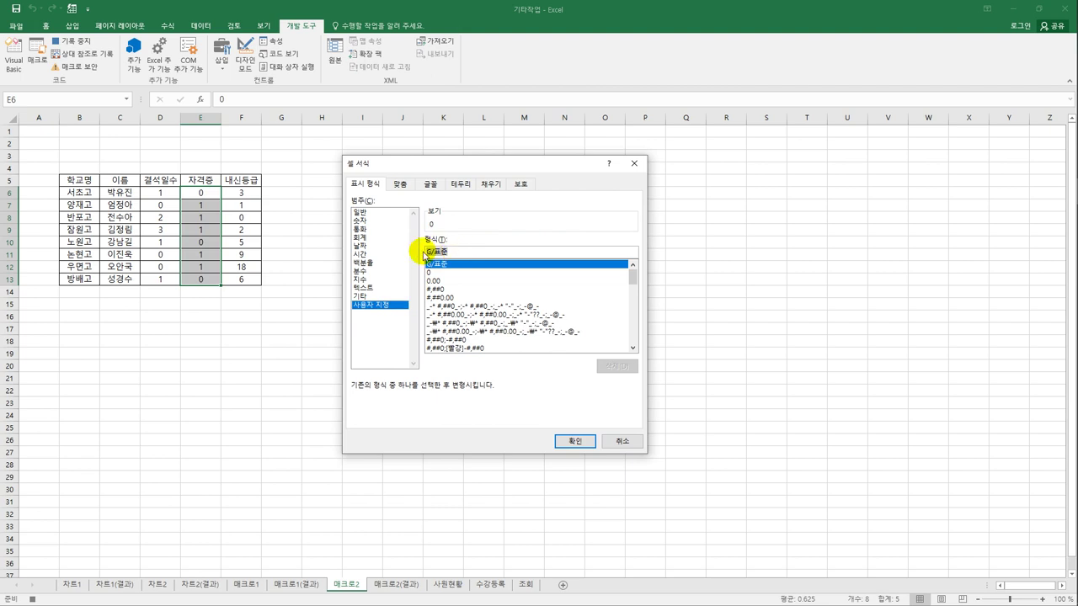
drag(425, 253, 475, 309)
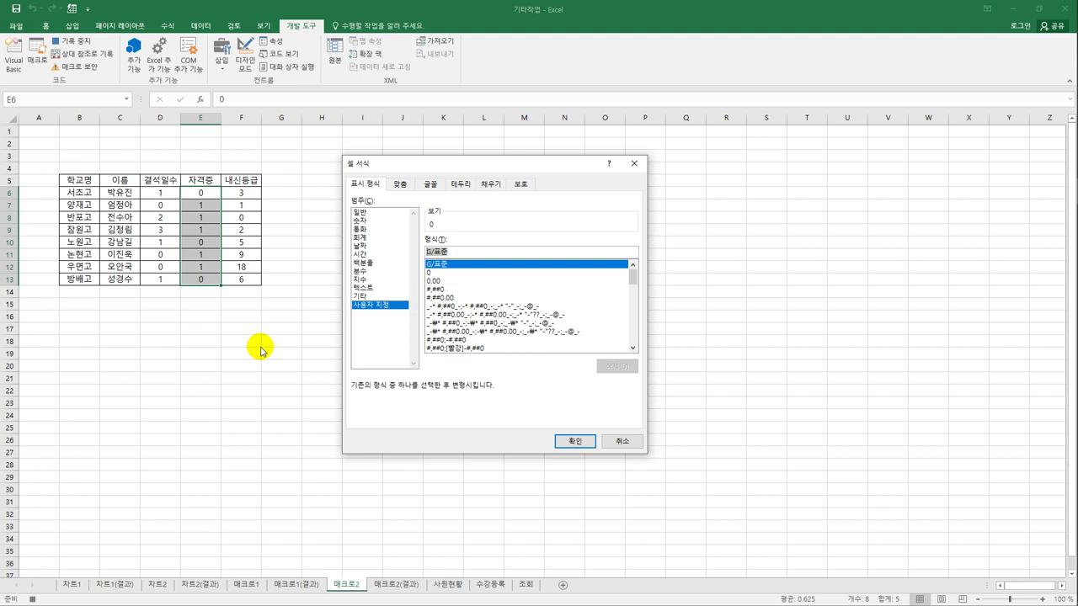
text([)
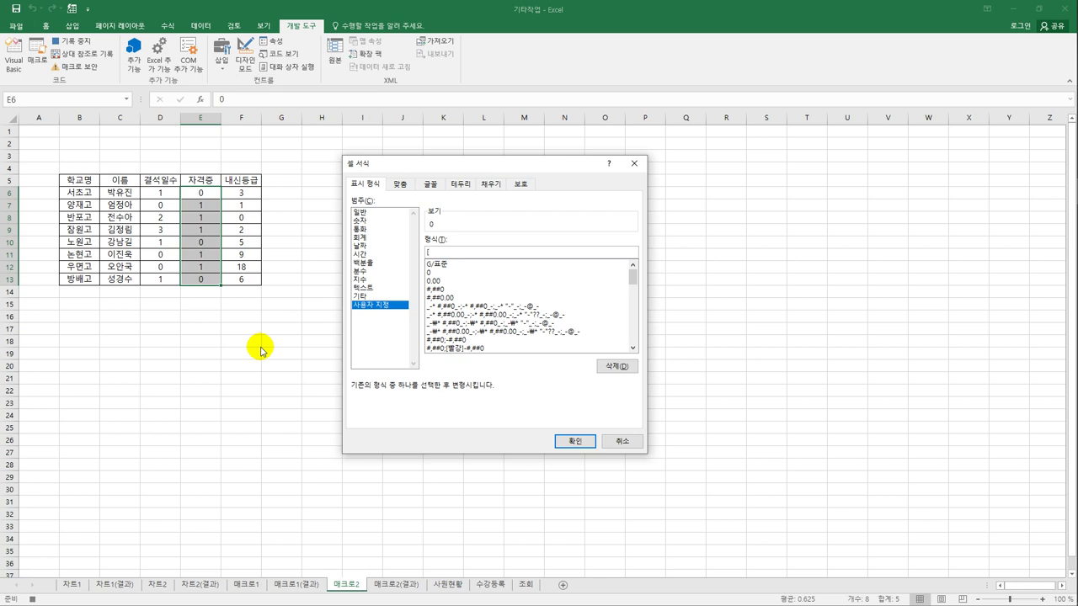
text(=1])
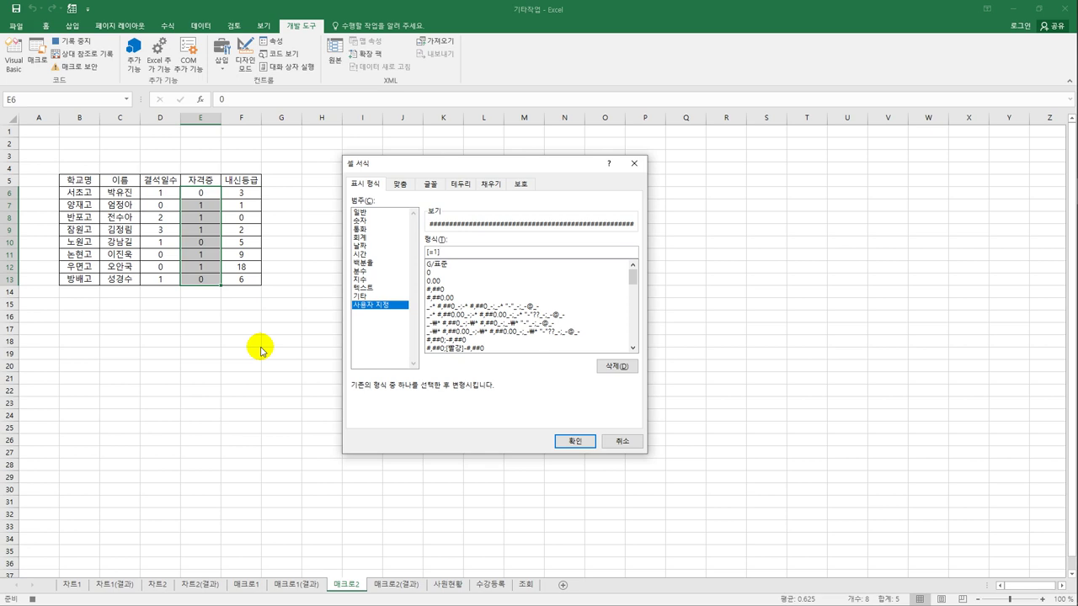
text("유";[)
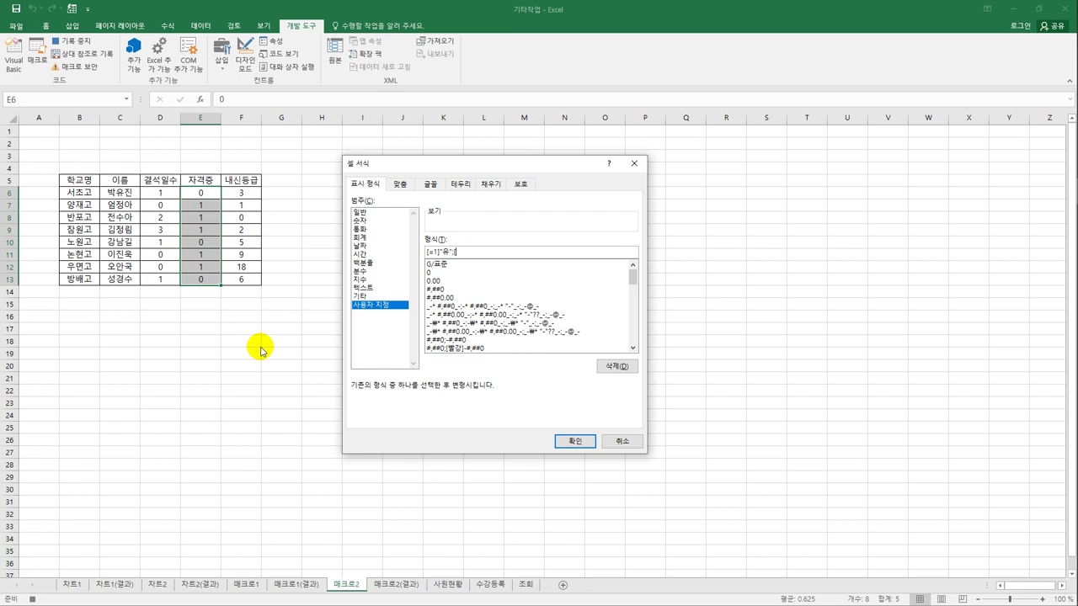
text(=0]"무")
click(581, 442)
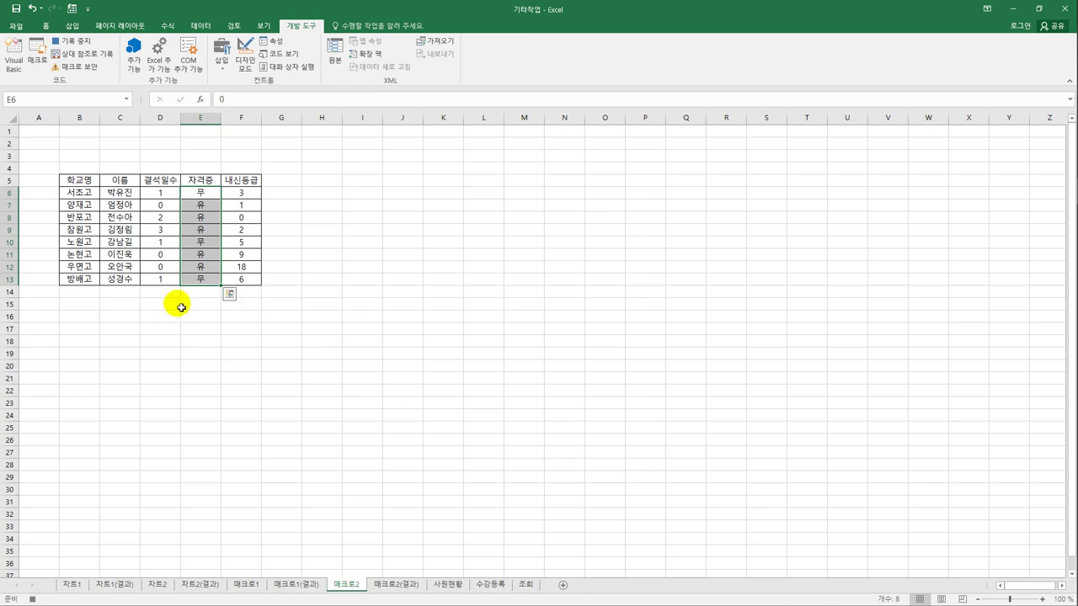
click(199, 285)
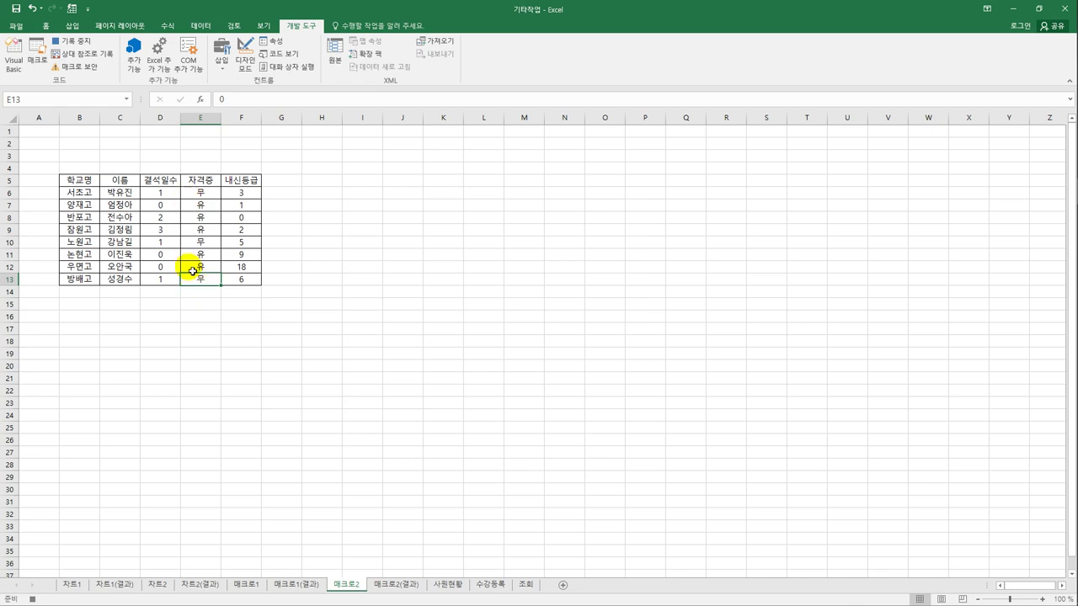
click(77, 45)
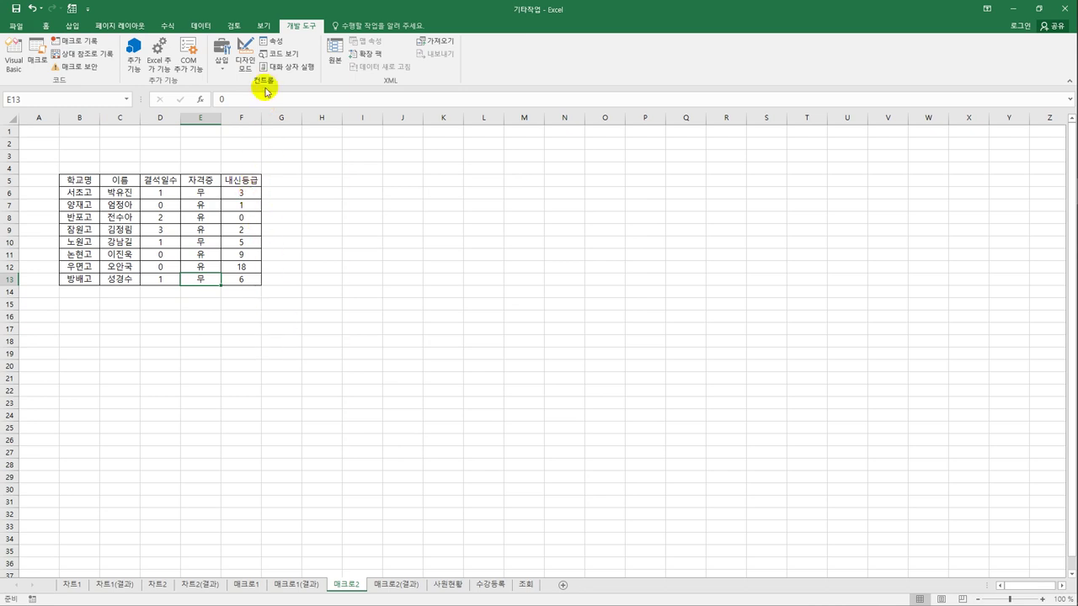
Step: Place a form-control button over B2:C3 that runs the 서식 macro, and label it 서식
click(223, 69)
click(219, 99)
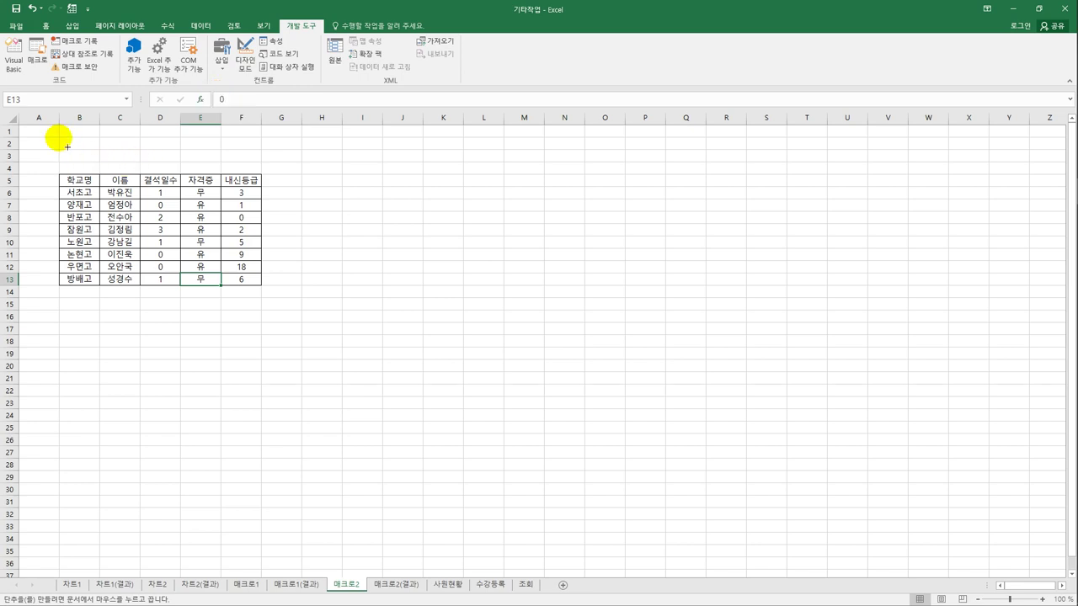
drag(68, 146, 135, 167)
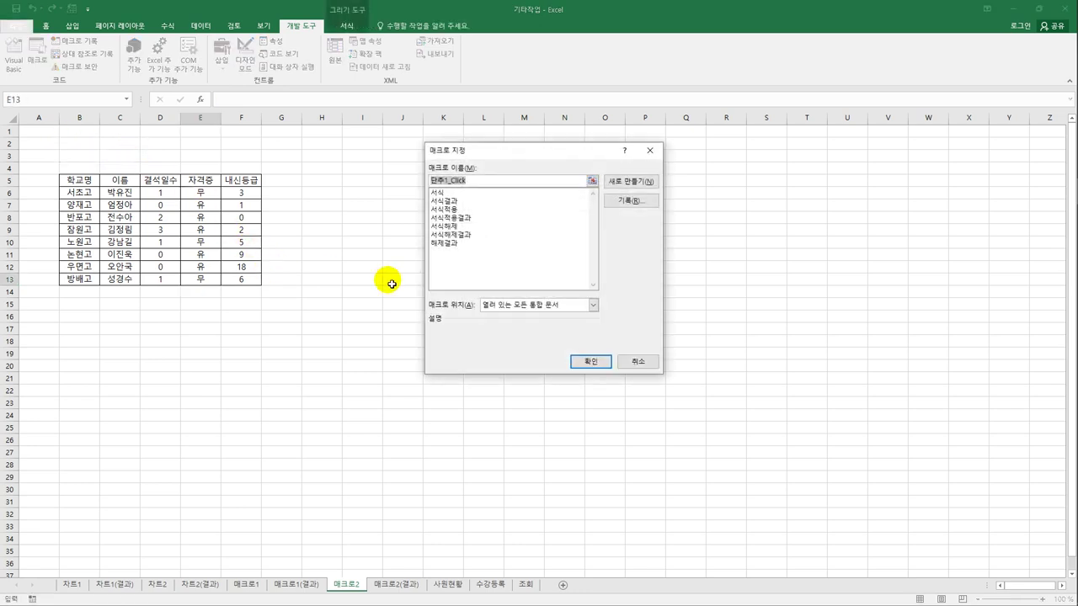
click(464, 194)
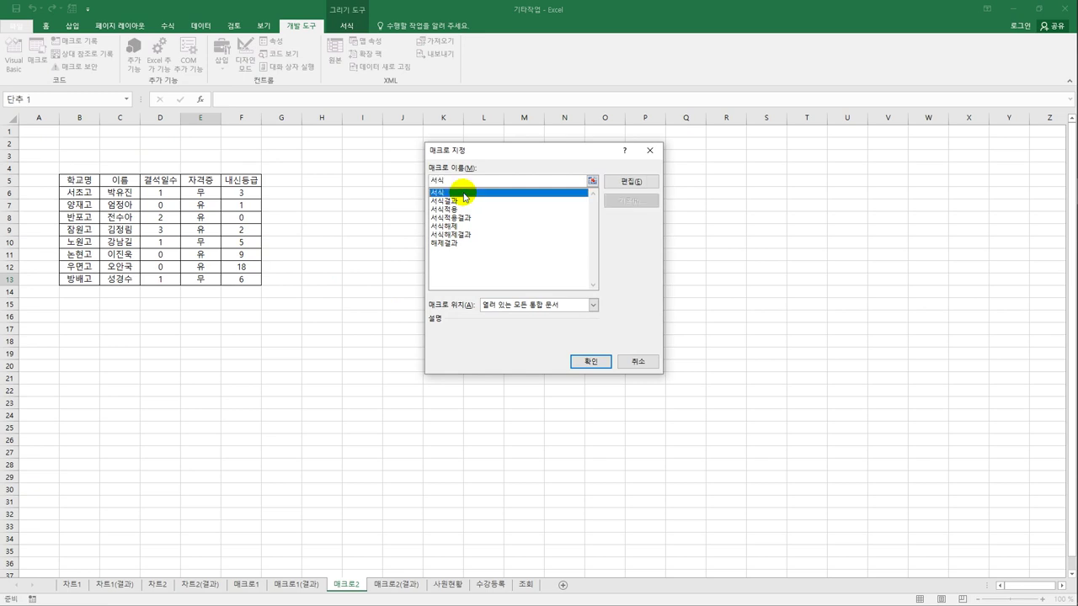
click(583, 361)
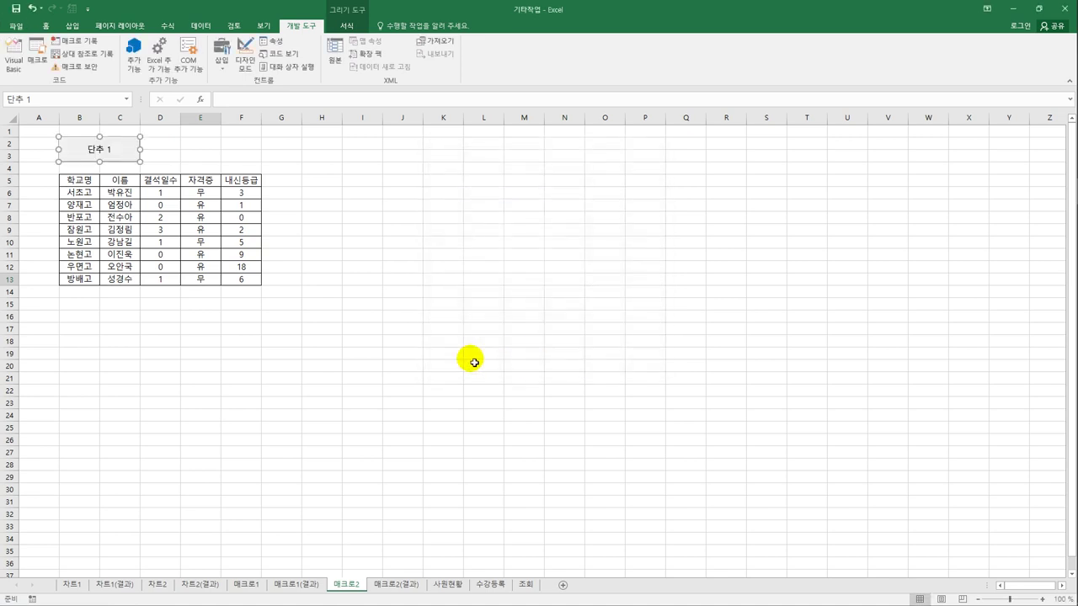
text(서시)
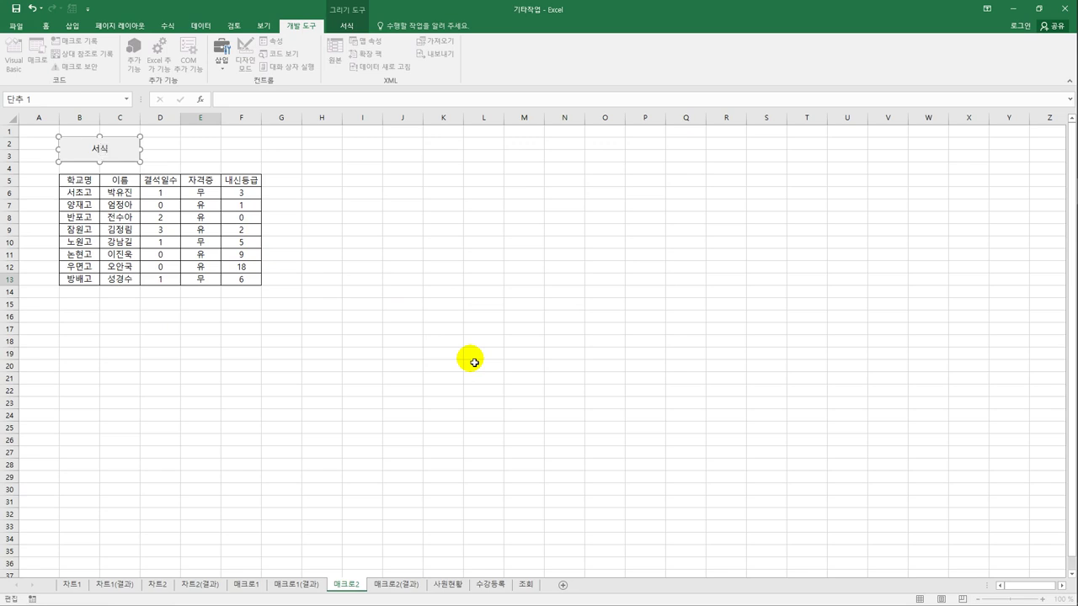
text(ㄱ)
click(473, 354)
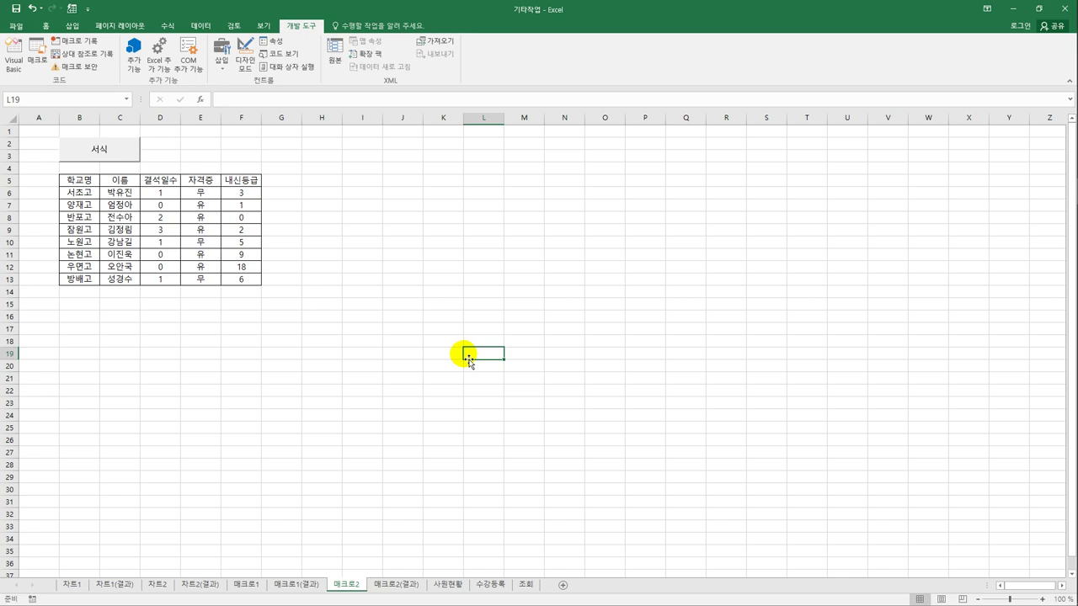
Step: Start recording a new macro named 일반 in the current workbook
click(77, 40)
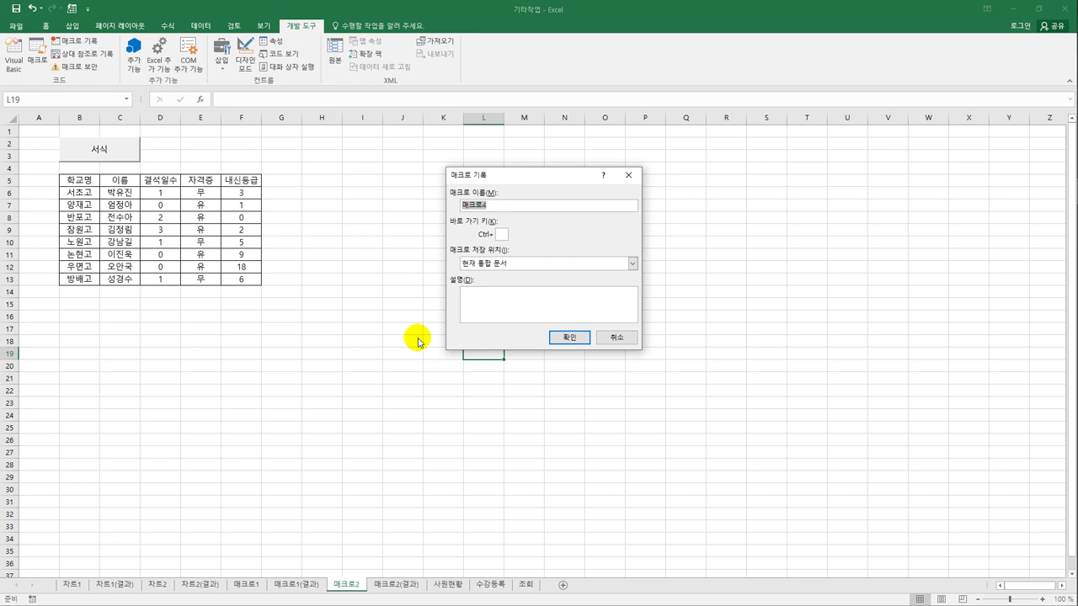
text(ㅇ)
text(일반)
click(549, 337)
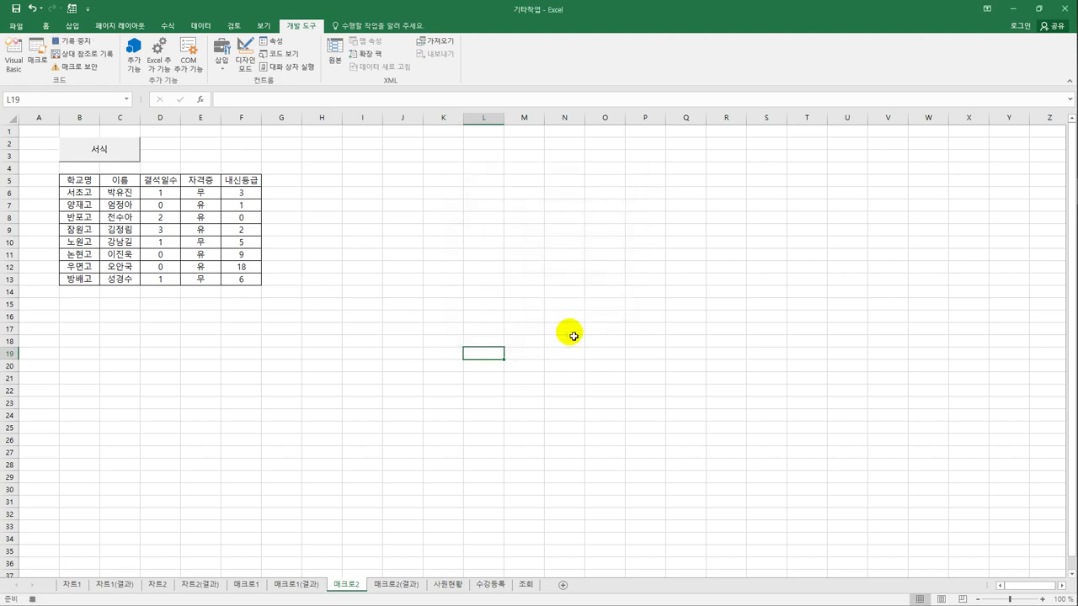
Step: Set the number format of the 자격증 values in E6:E13 to General, and stop recording the macro
drag(203, 193, 203, 279)
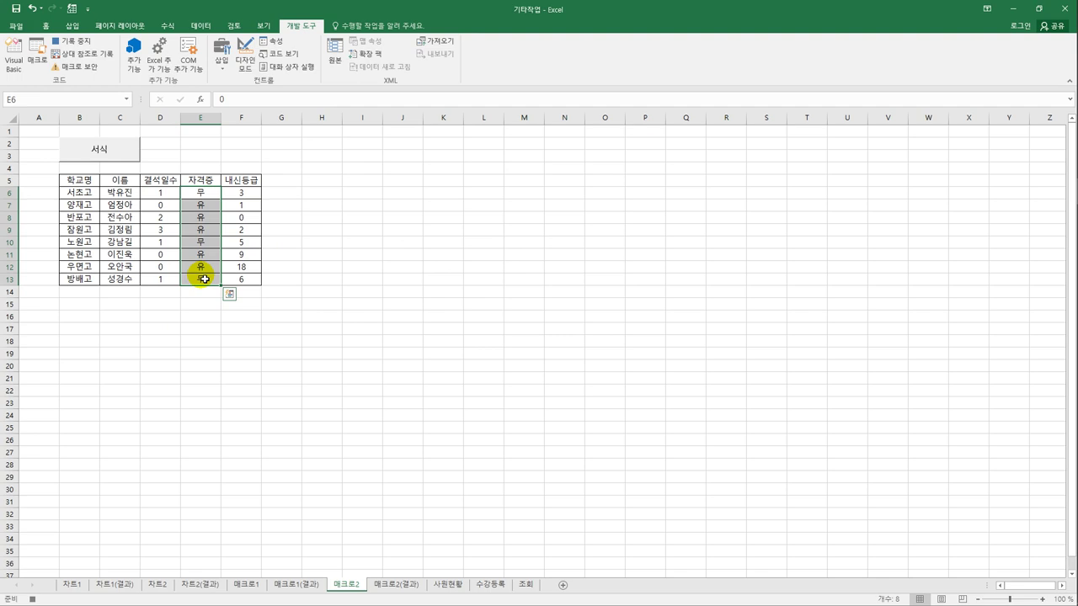
right_click(199, 194)
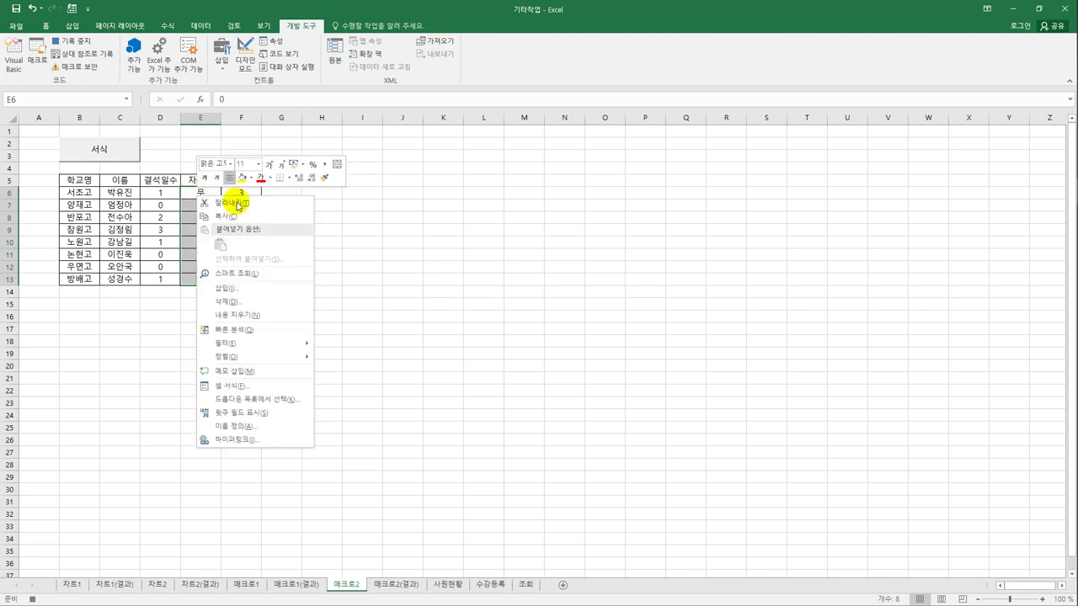
click(281, 385)
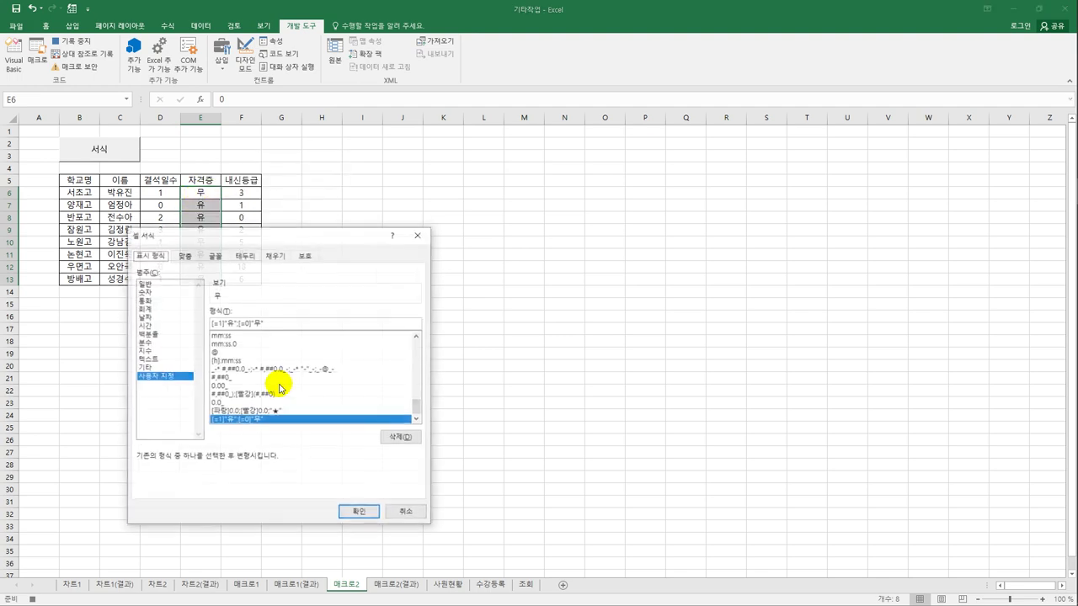
drag(320, 236, 523, 167)
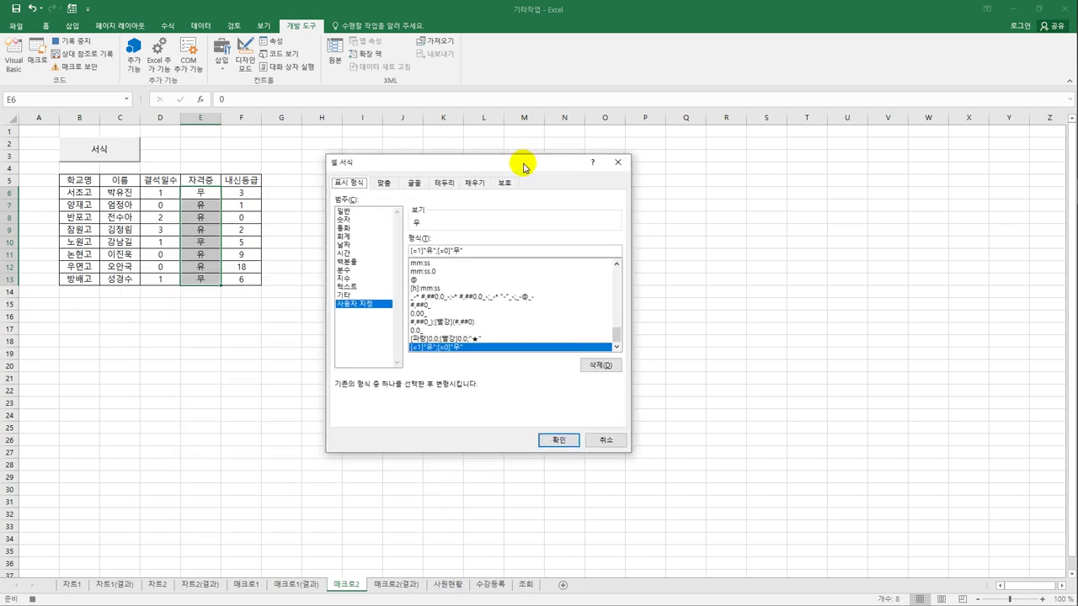
click(346, 212)
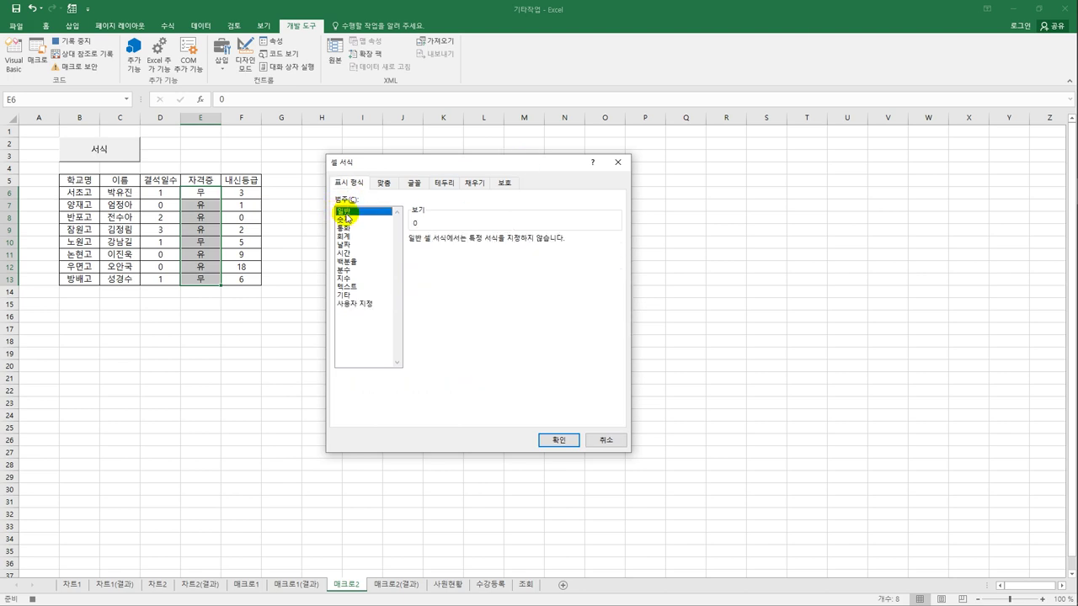
click(554, 440)
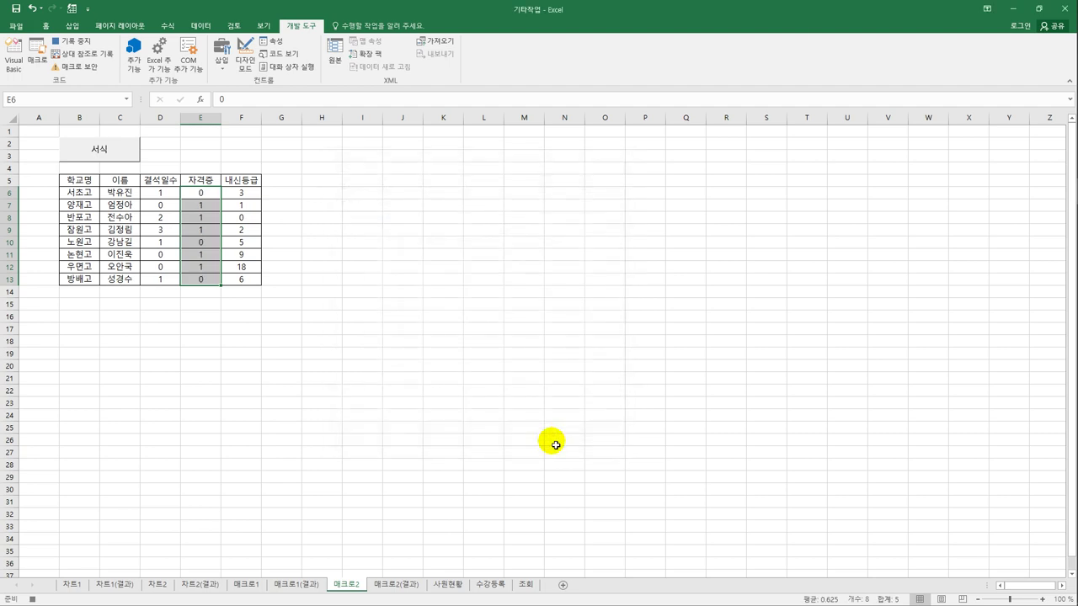
click(207, 284)
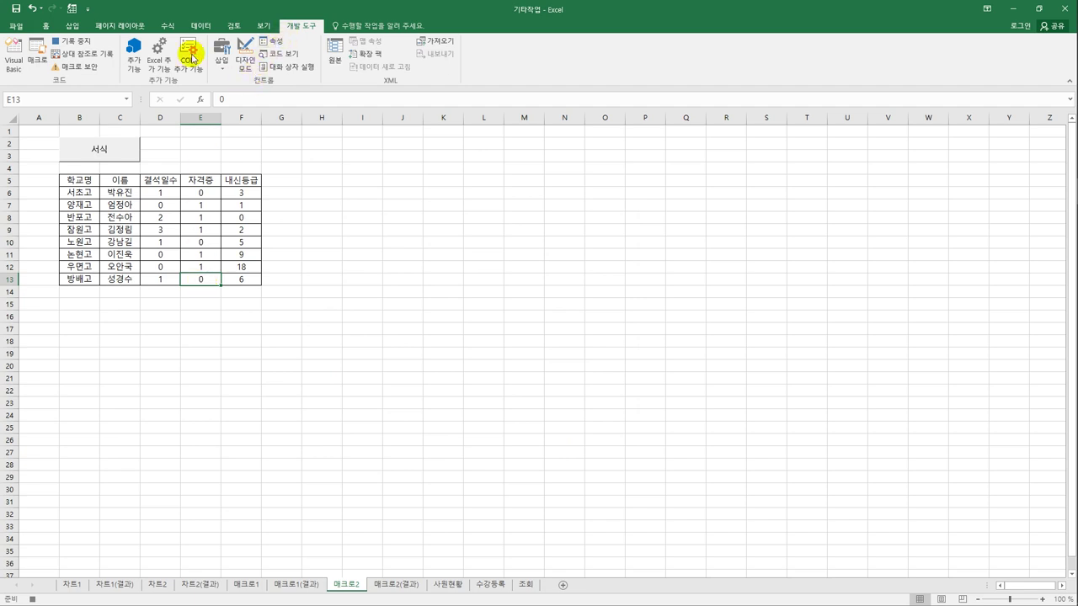
click(73, 42)
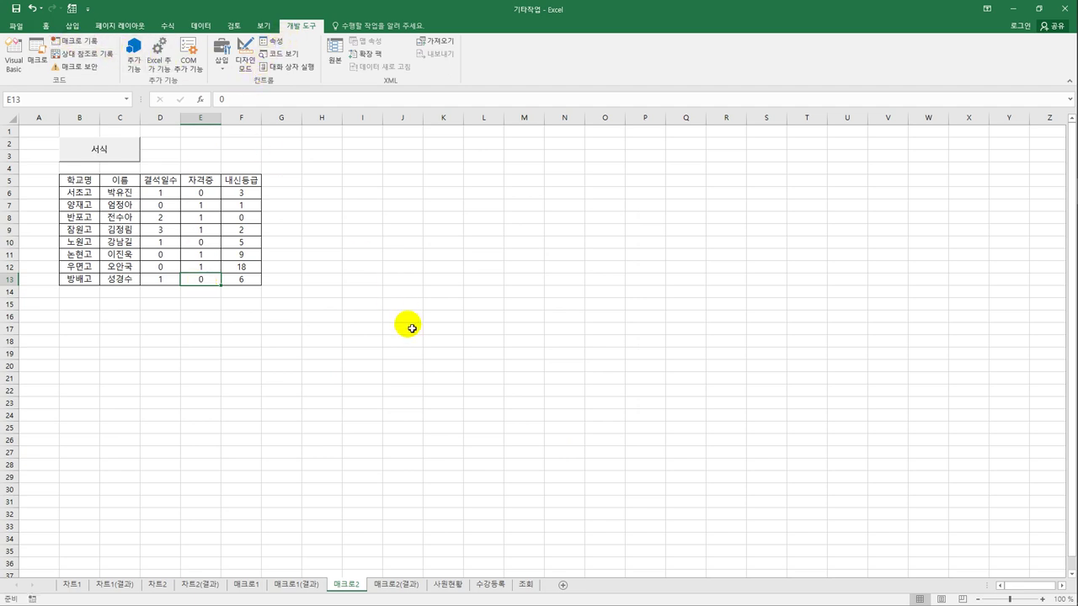
click(412, 329)
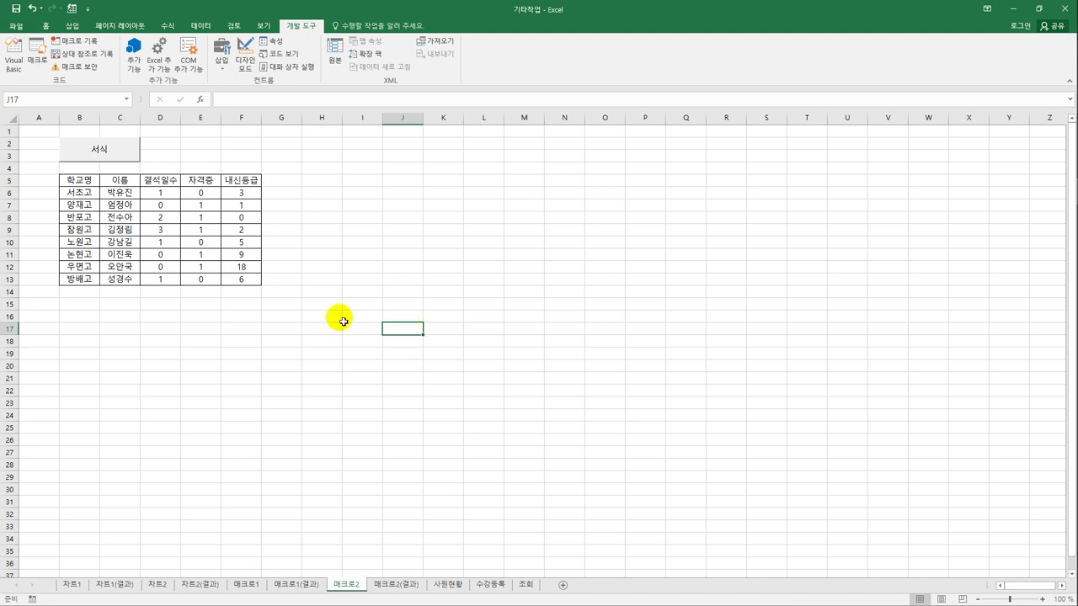
Step: Place a form-control button over E2:F3 that runs the 일반 macro, and label it 해제
click(220, 61)
click(213, 91)
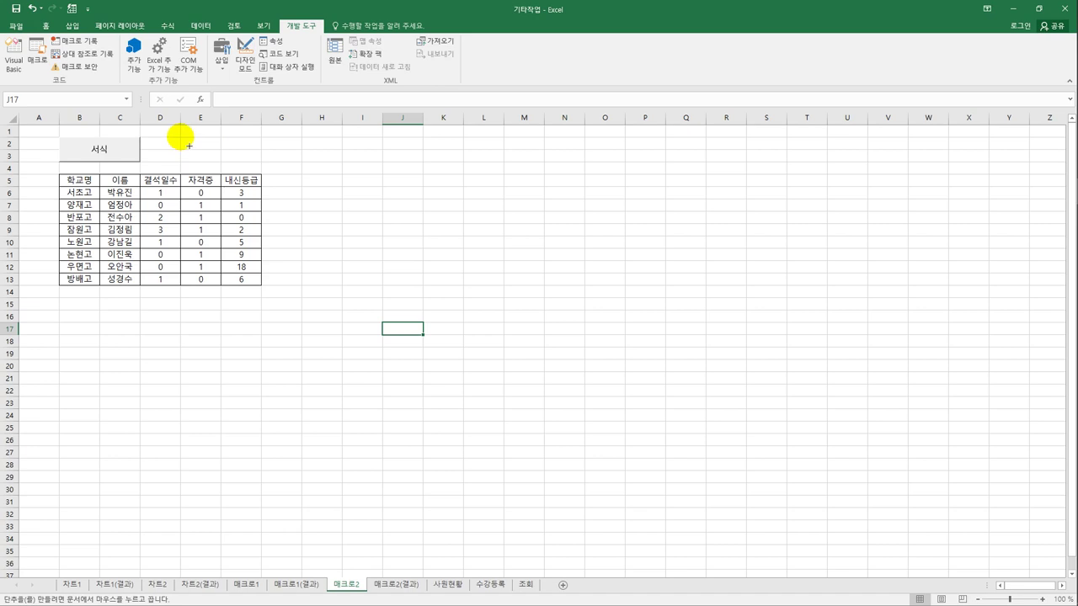
drag(181, 137, 256, 169)
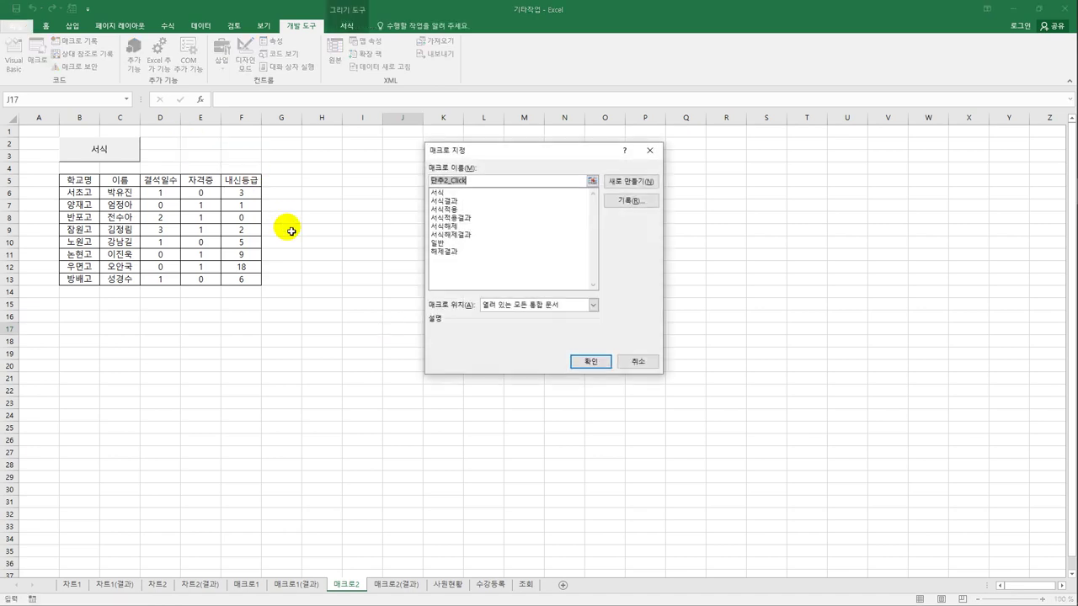
click(452, 244)
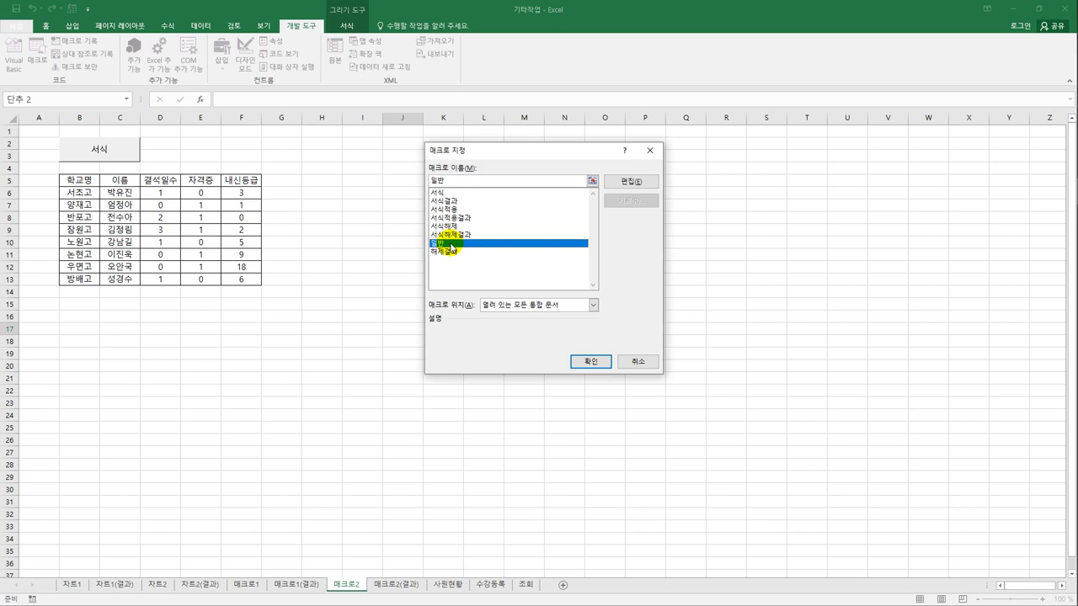
click(599, 363)
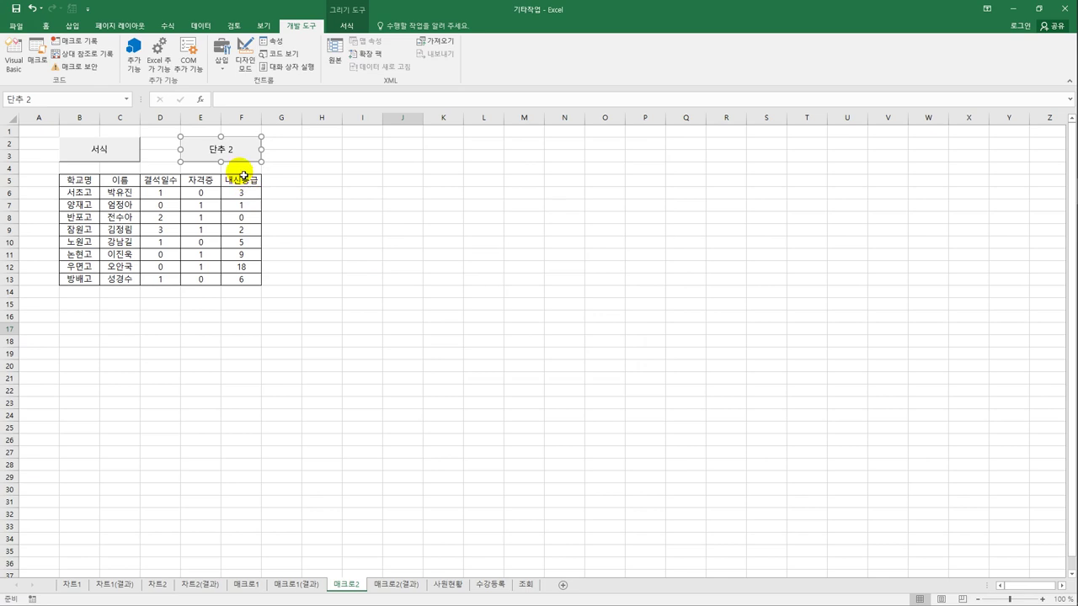
text(해제)
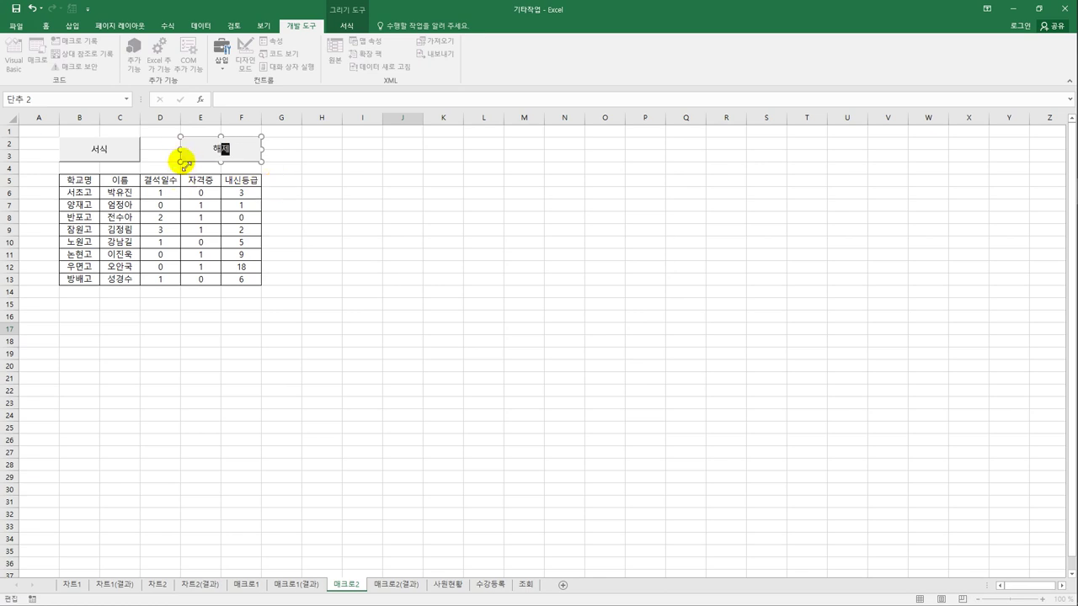
click(182, 161)
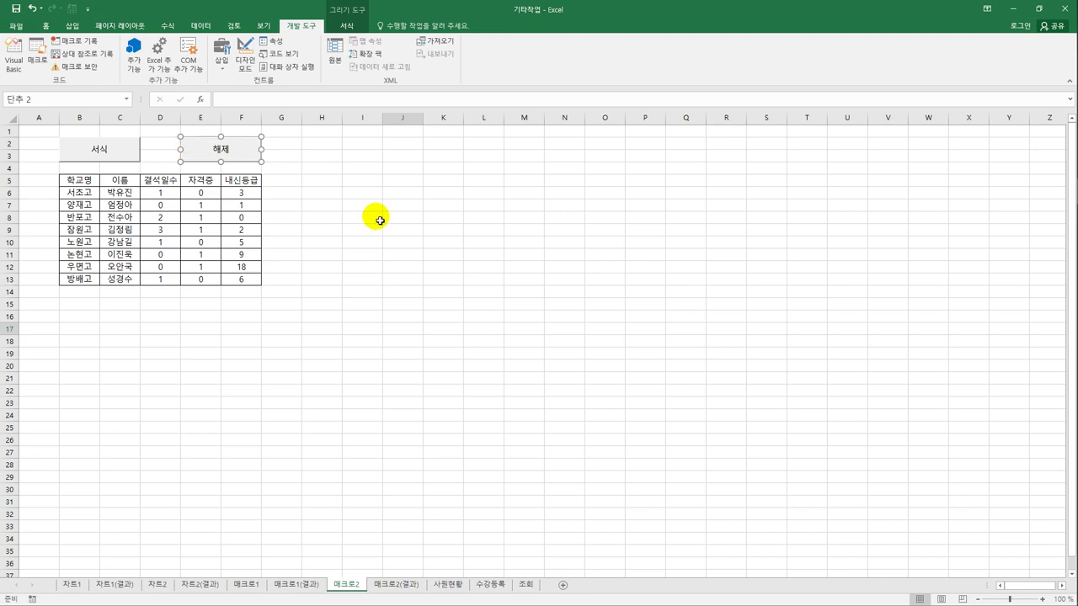
click(300, 205)
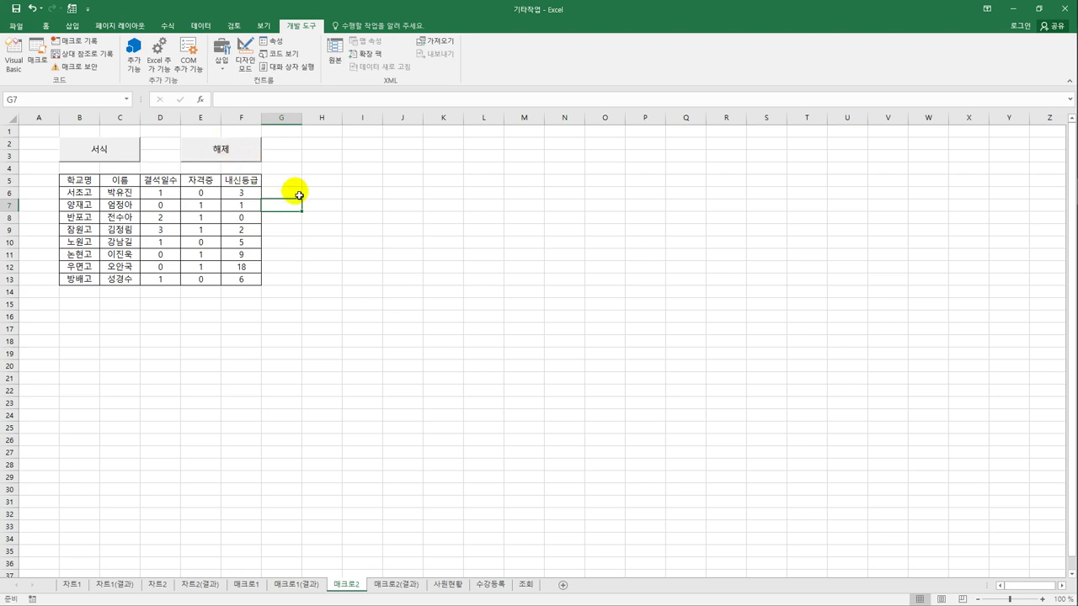
Step: Open the 일반 macro's code for editing in the Visual Basic editor and look over the recorded procedures in Module3
click(396, 216)
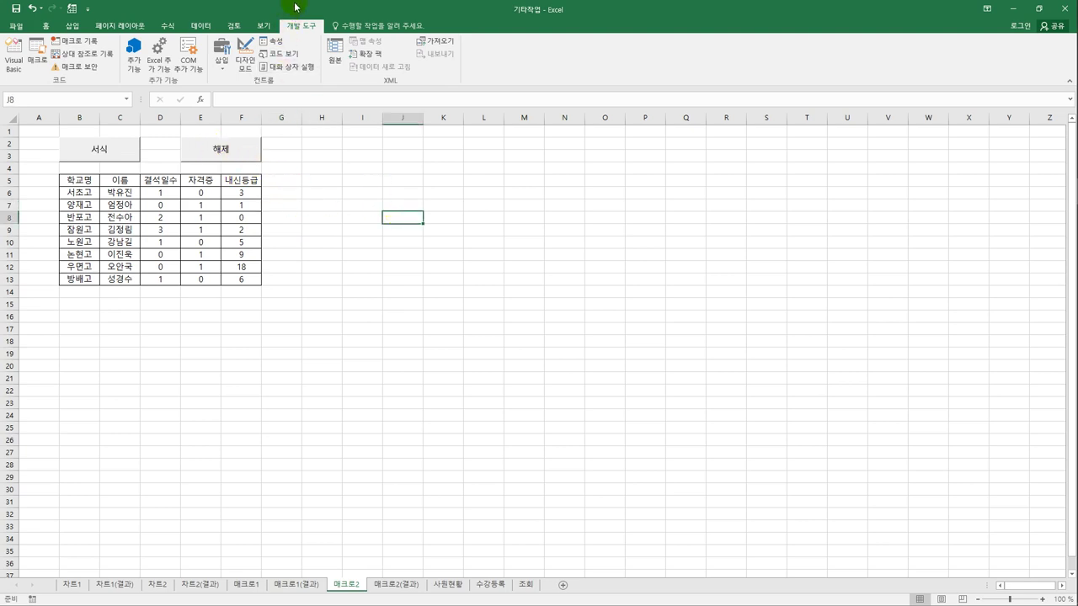
click(37, 64)
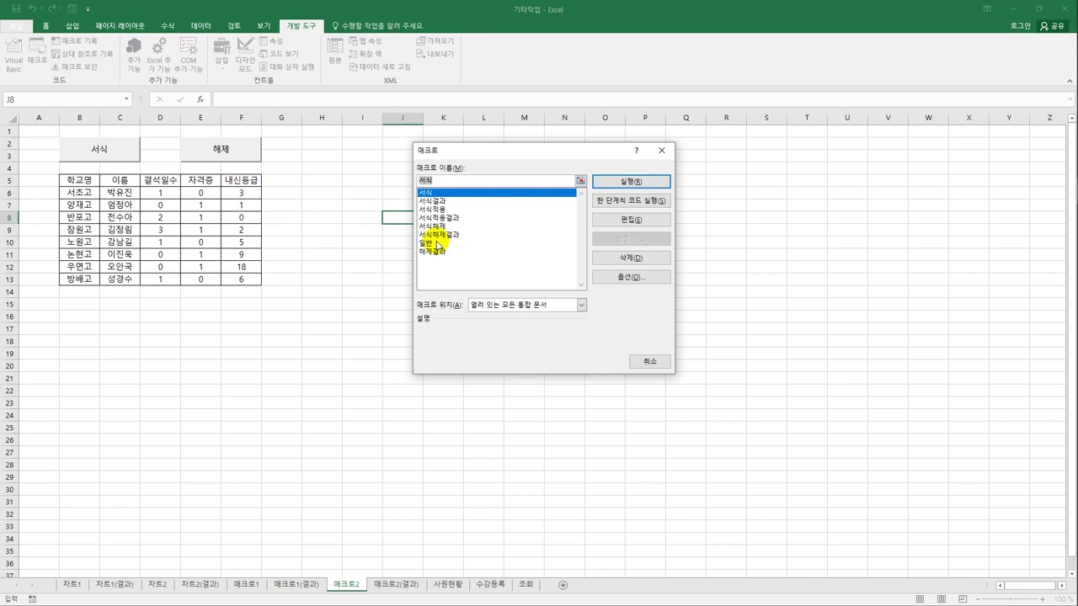
click(434, 243)
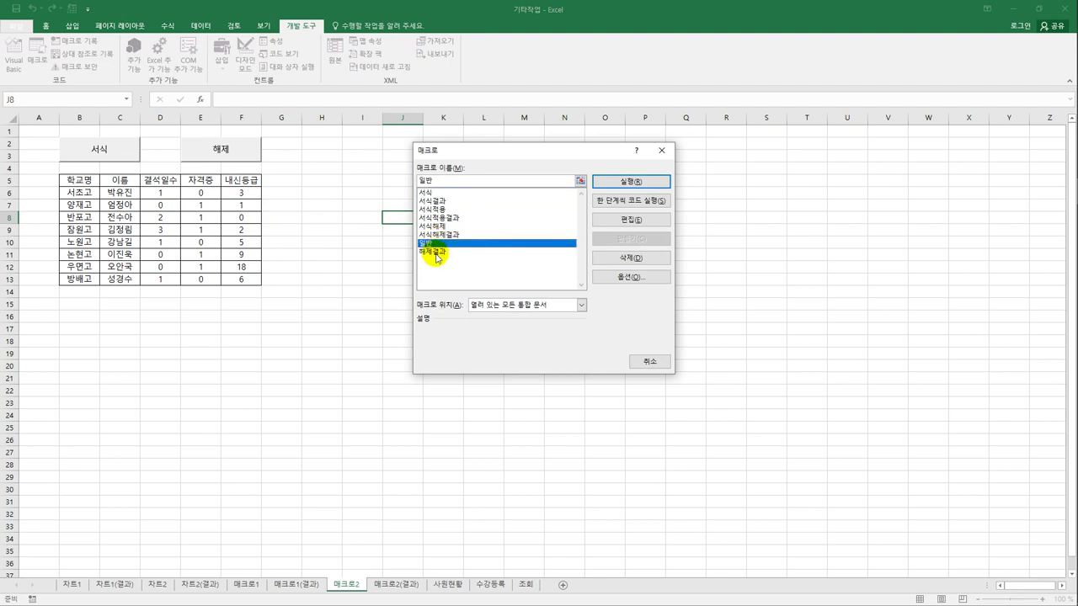
click(653, 221)
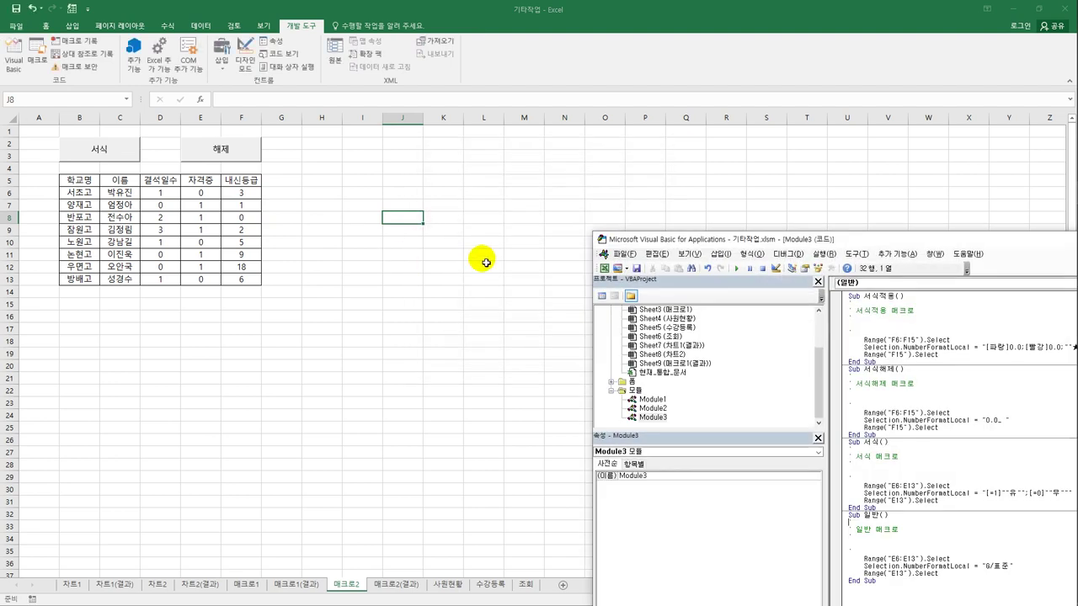
drag(650, 242, 224, 56)
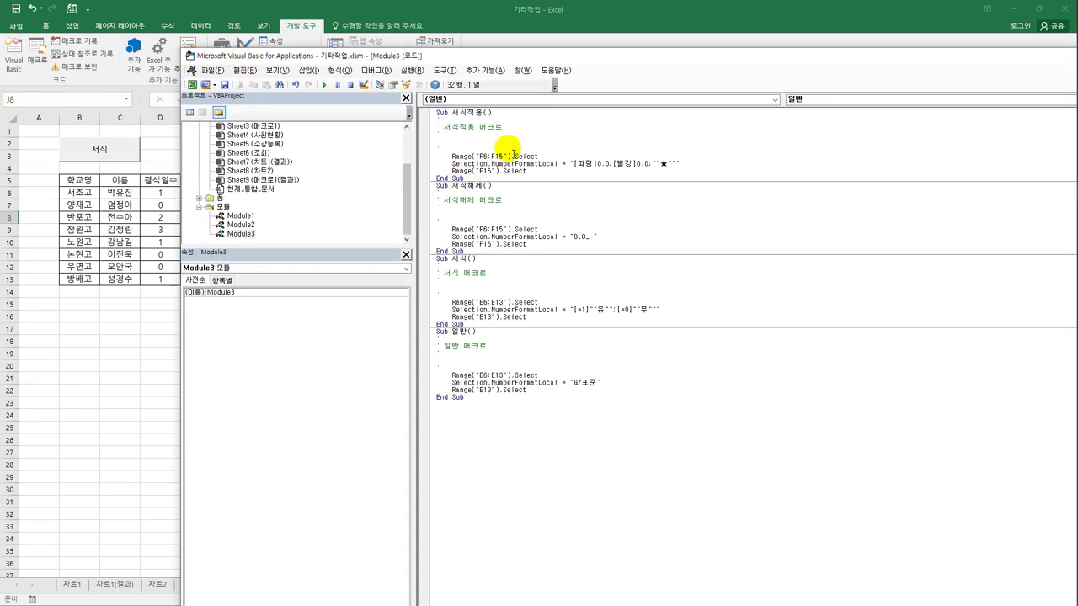
click(495, 112)
click(502, 186)
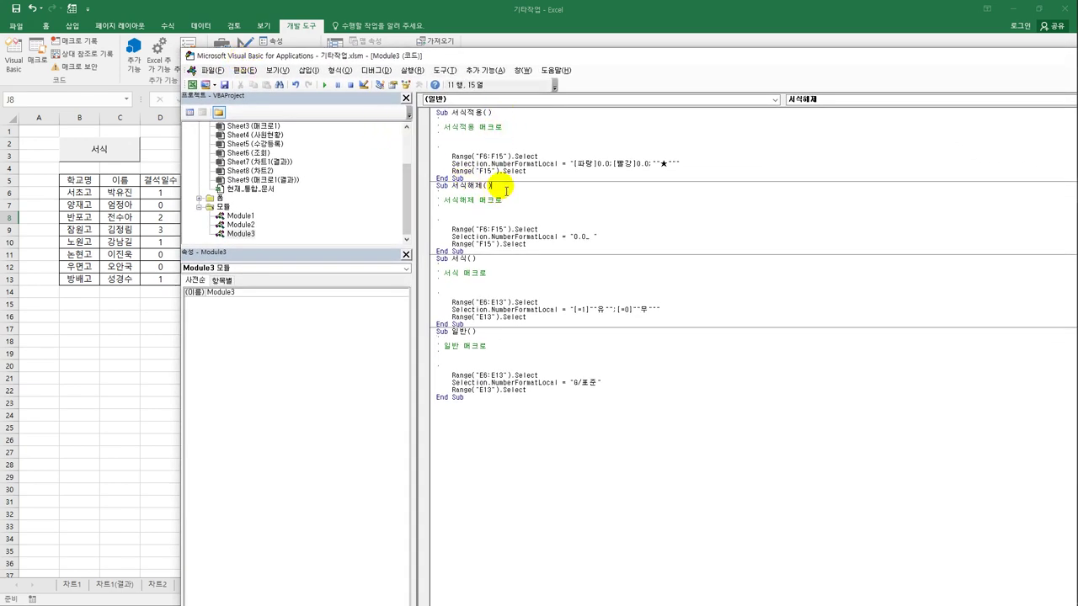
click(520, 276)
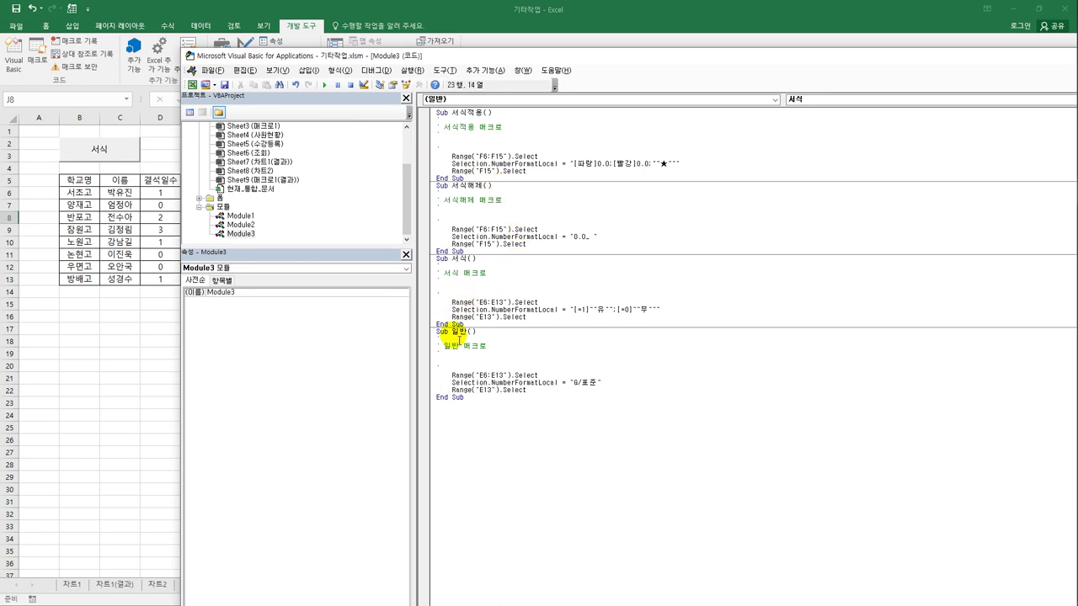
Step: Rename the 일반 procedure to 해제 in its Sub line, and close the Visual Basic editor
double_click(461, 333)
drag(465, 338, 472, 334)
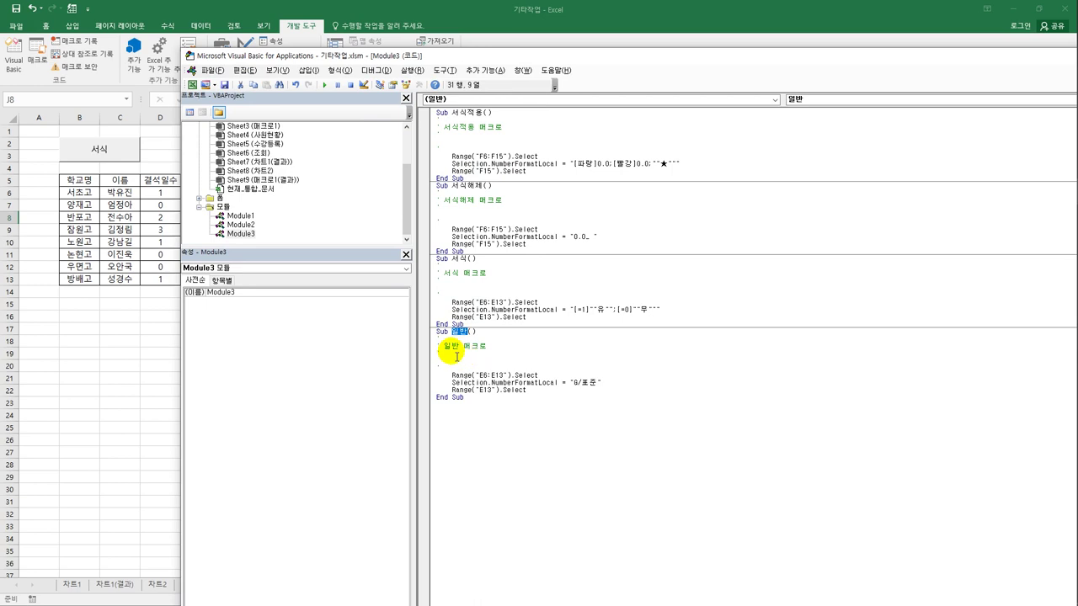
text(해제)
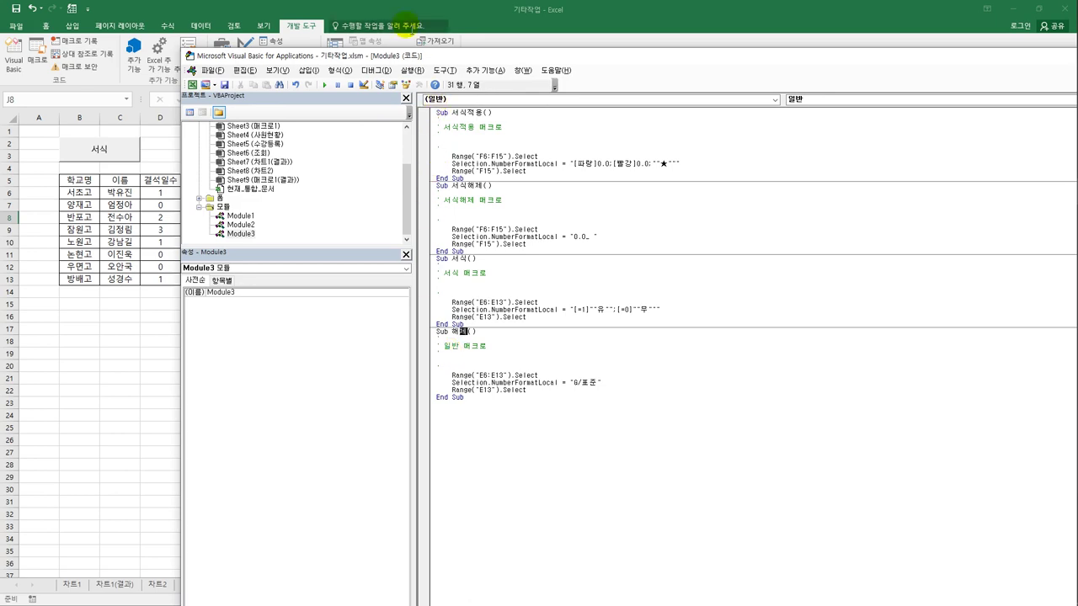
drag(432, 57, 337, 29)
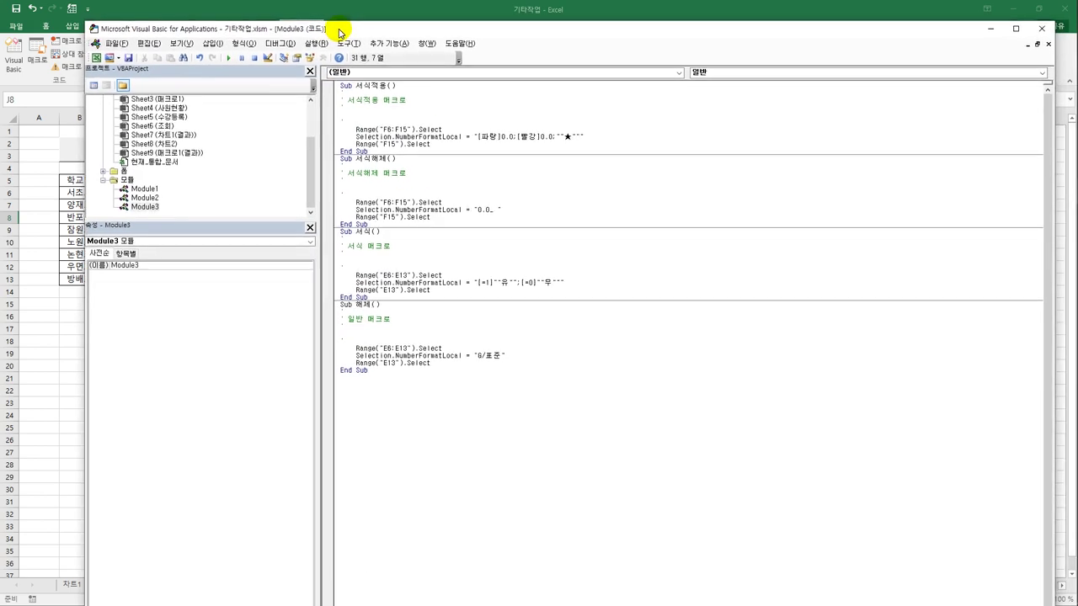
click(1041, 27)
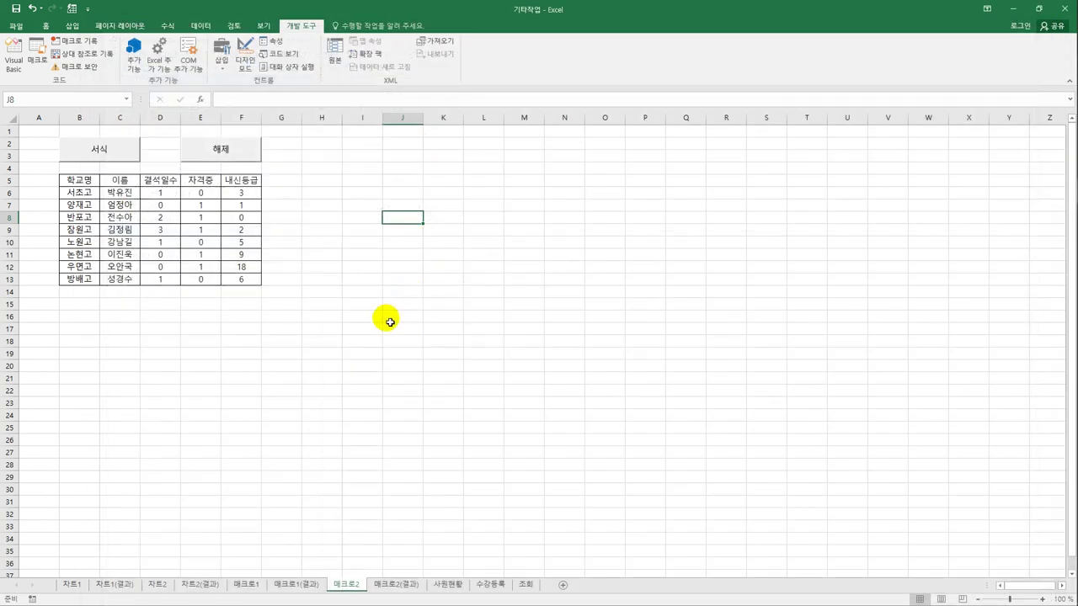
click(370, 316)
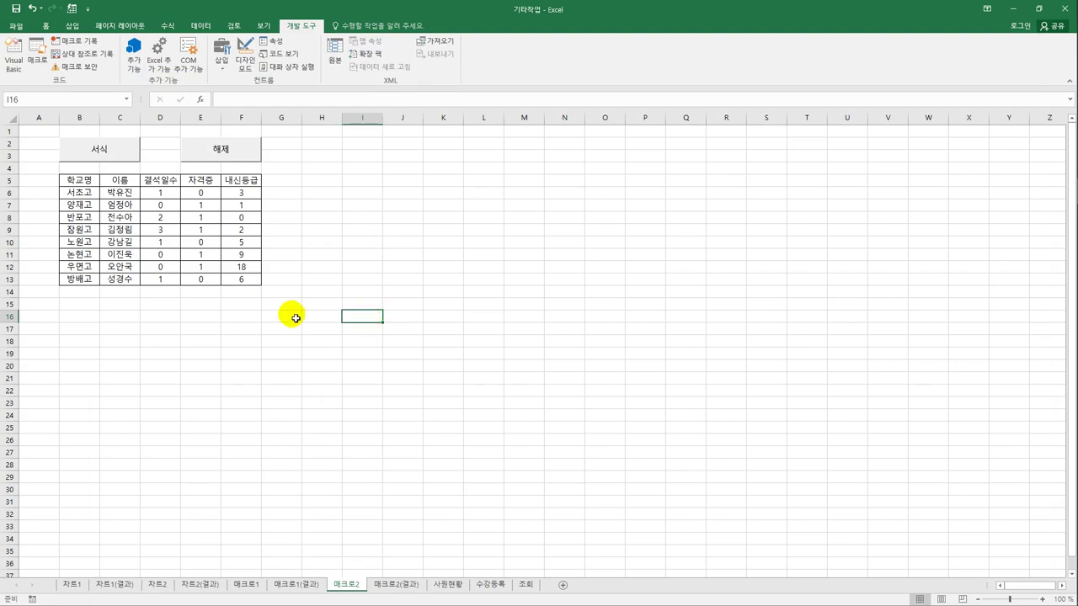
Step: Reassign the 해제 button on sheet 매크로2 to the renamed 해제 macro
right_click(214, 149)
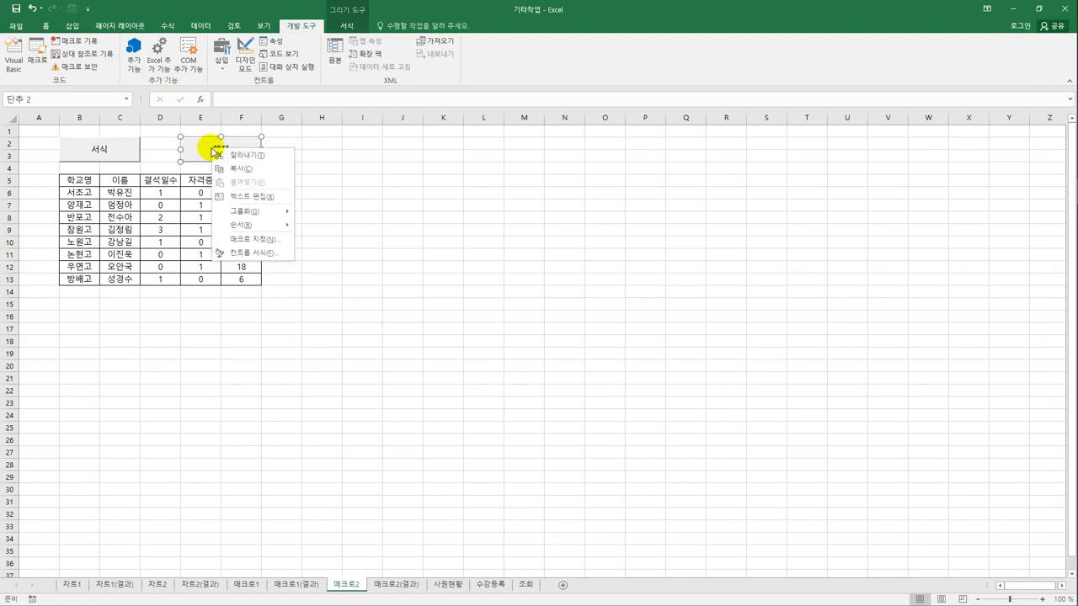
click(255, 238)
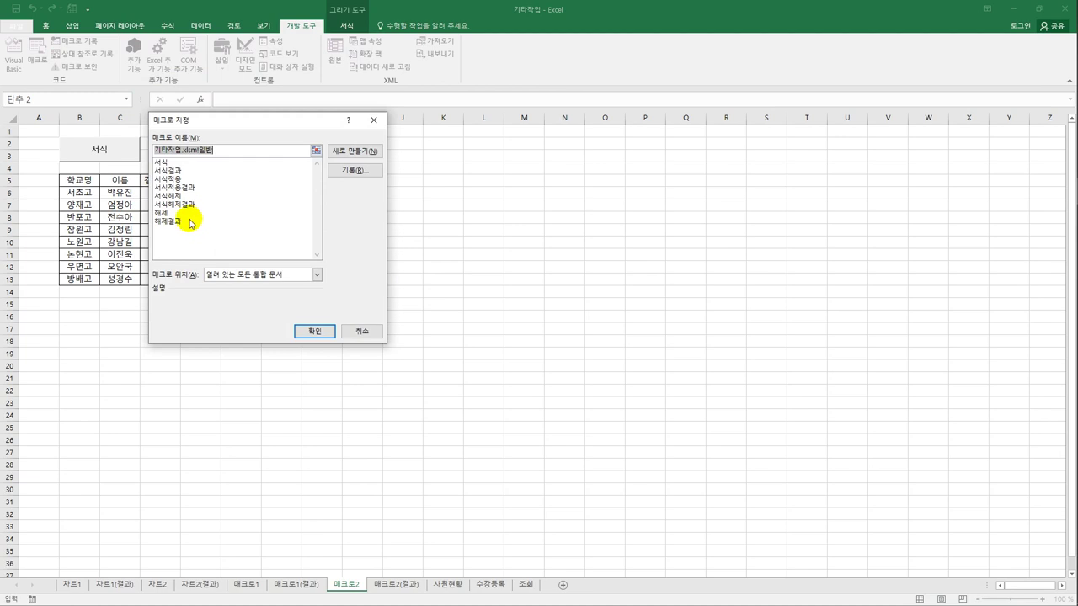
click(207, 220)
click(204, 213)
drag(261, 122, 515, 151)
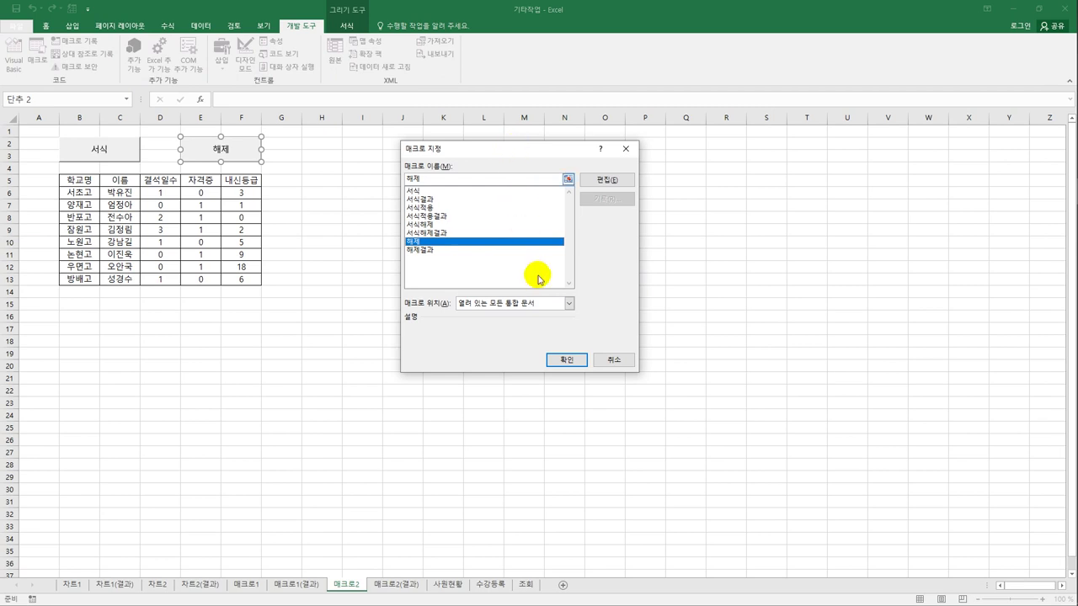
click(564, 360)
click(495, 344)
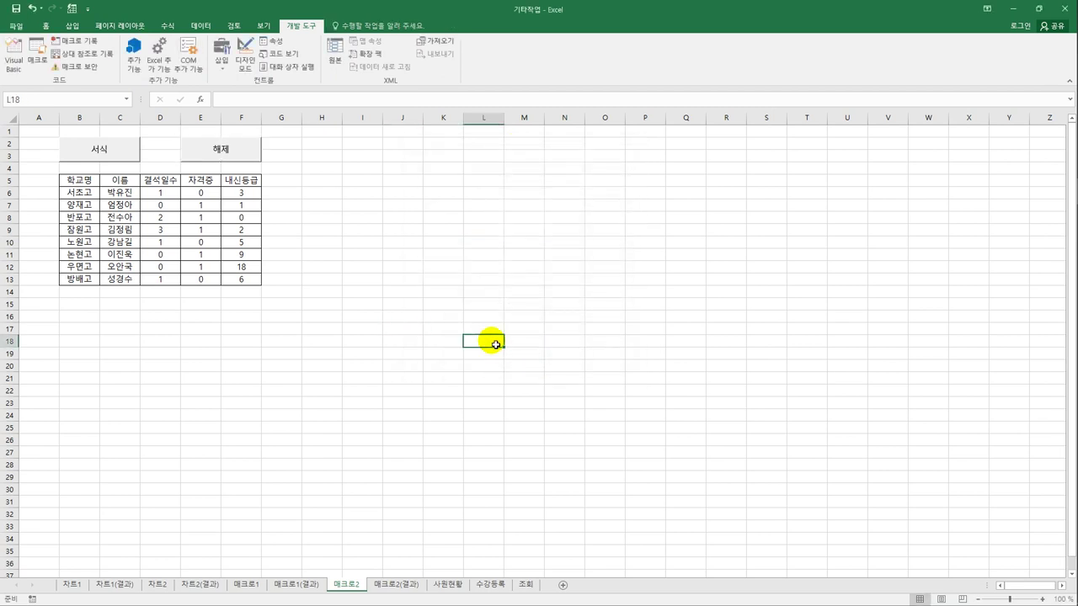
Step: Test the 서식 and 해제 buttons on sheet 매크로2, and compare the sheet with 매크로2(결과)
click(111, 152)
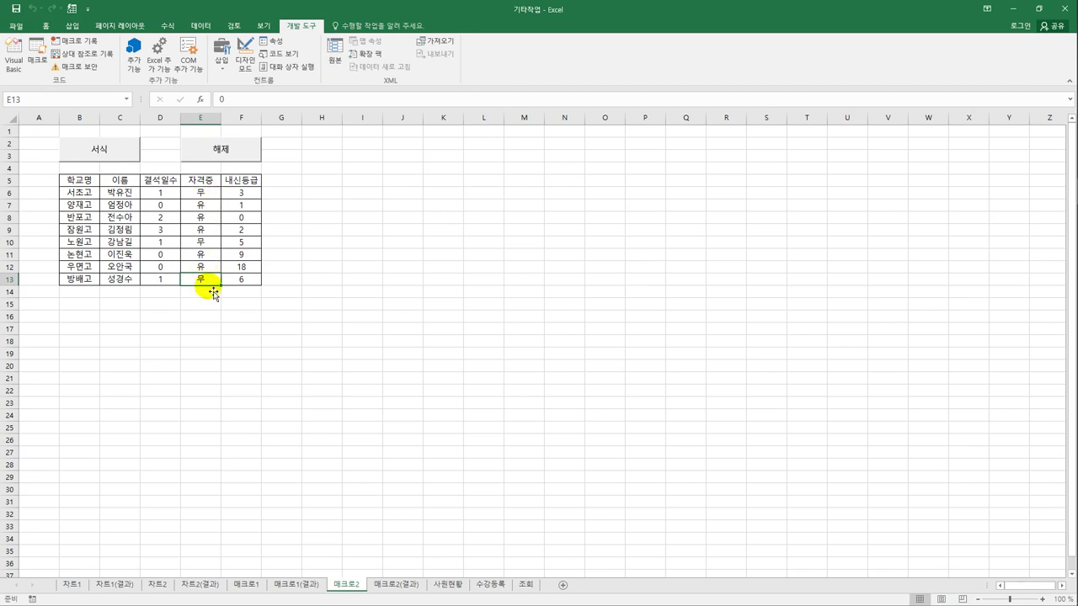
click(217, 147)
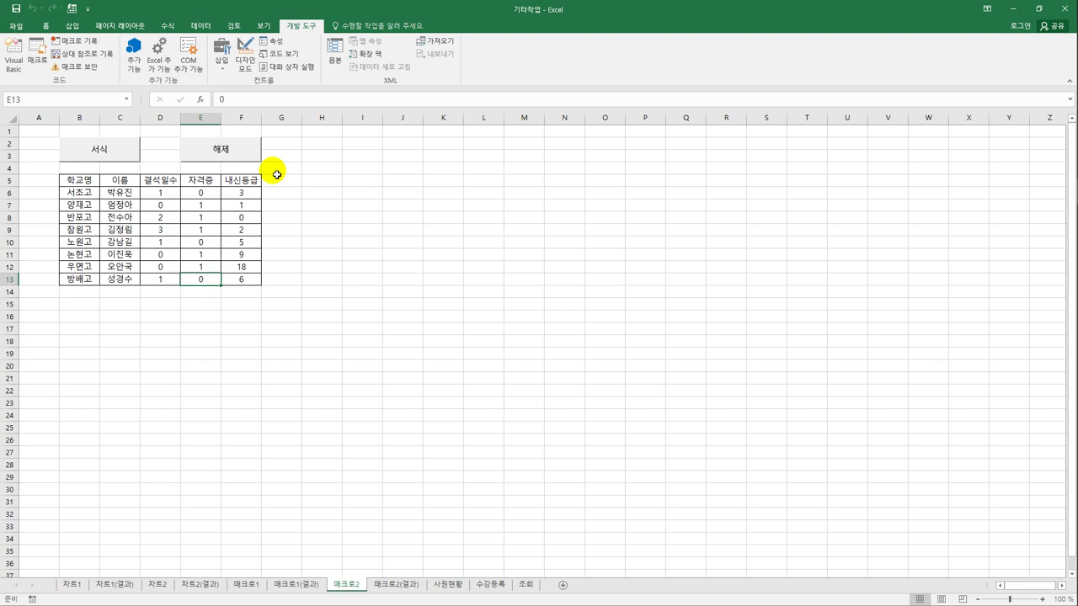
click(397, 586)
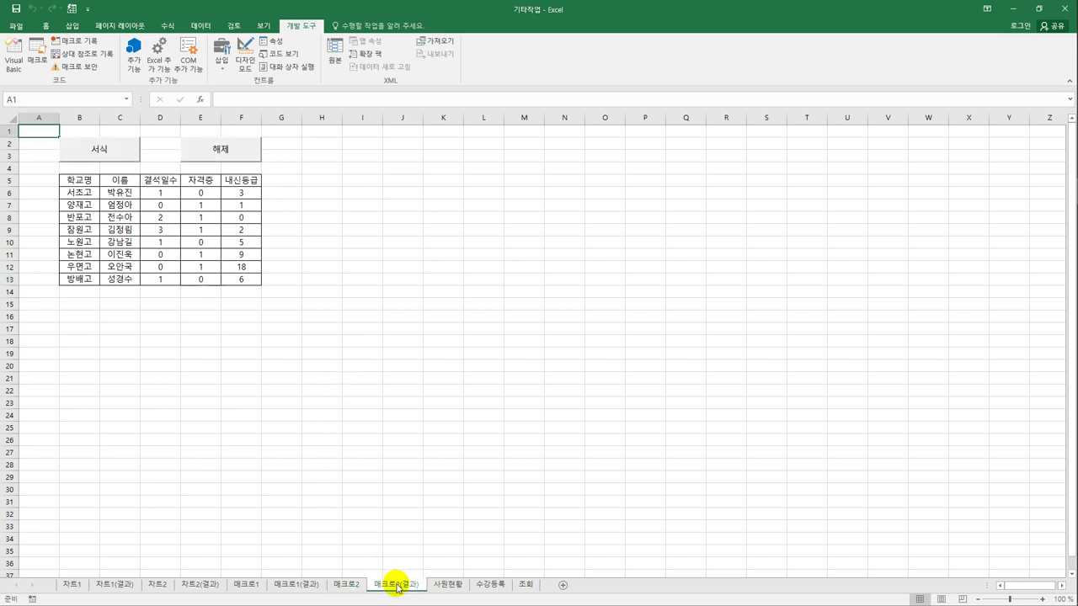
click(346, 585)
click(397, 584)
click(444, 490)
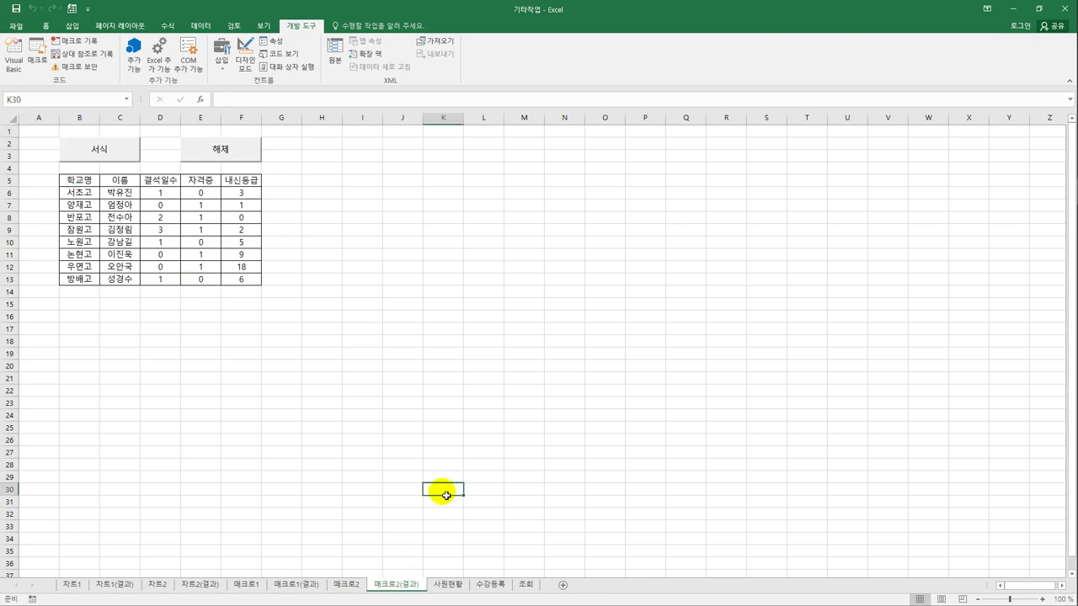